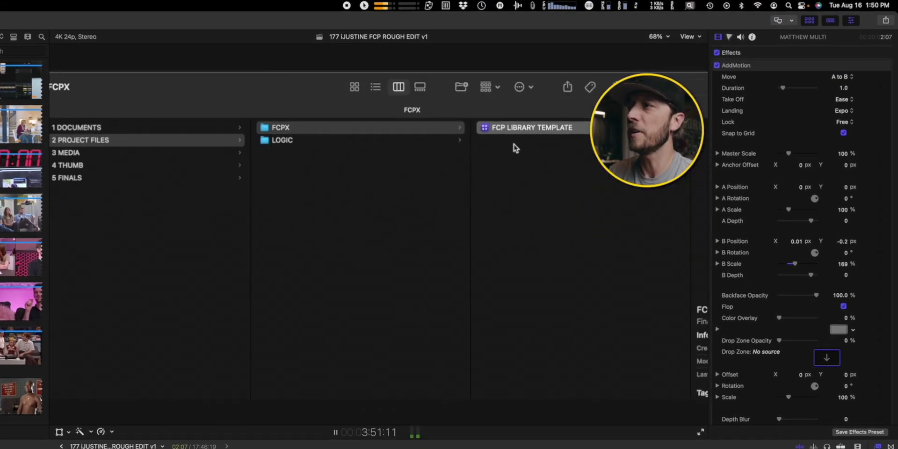
Scroll the Finder's project folder view left and right to browse the folders
scroll(390, 216, left, 5)
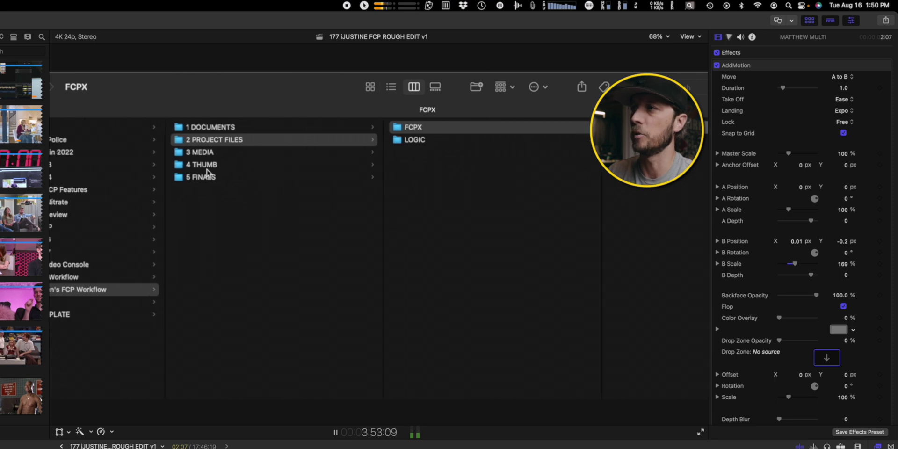
scroll(531, 211, right, 3)
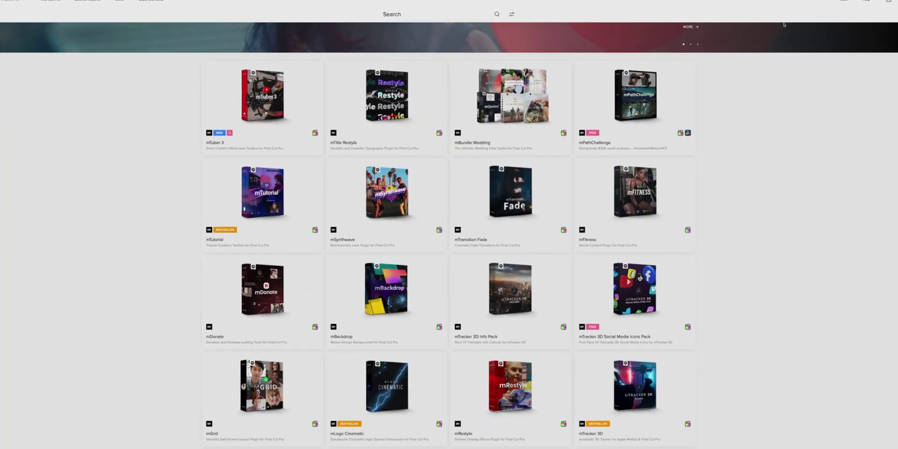
Scroll the MotionVFX plugin grid down past mGrid and mTuber 2 to the mFilmLook rows
scroll(789, 21, down, 5)
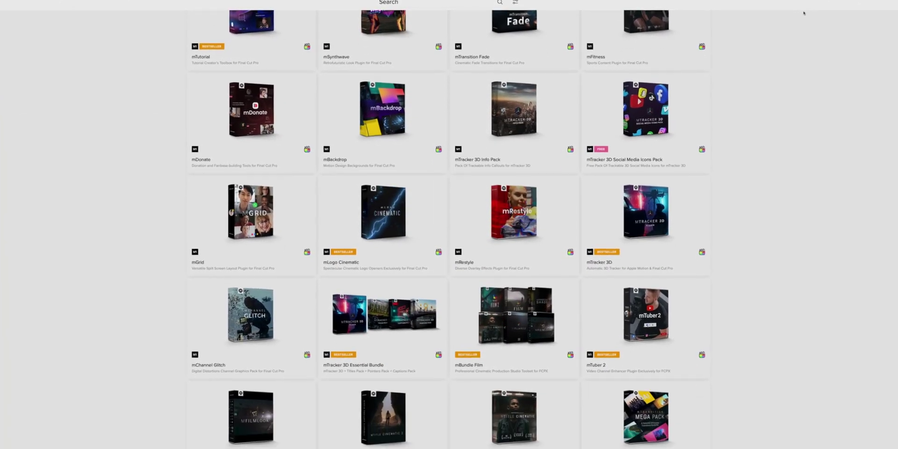
scroll(808, 9, down, 4)
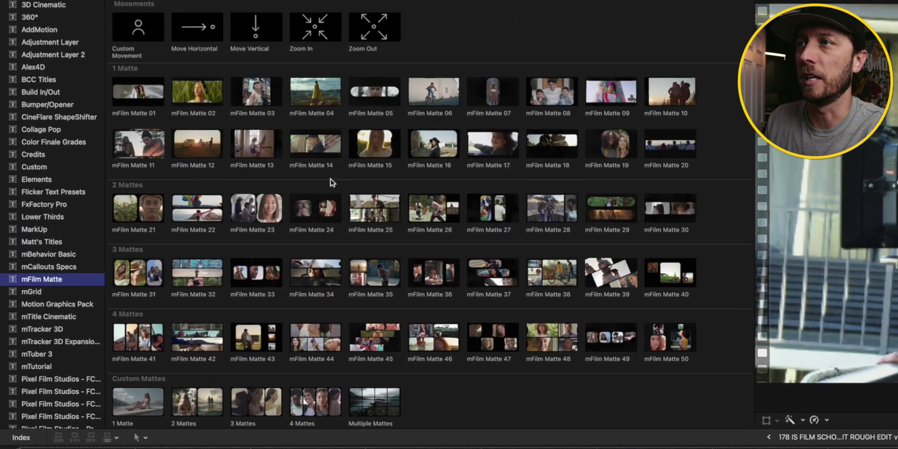
scroll(333, 182, down, 1)
scroll(267, 135, down, 5)
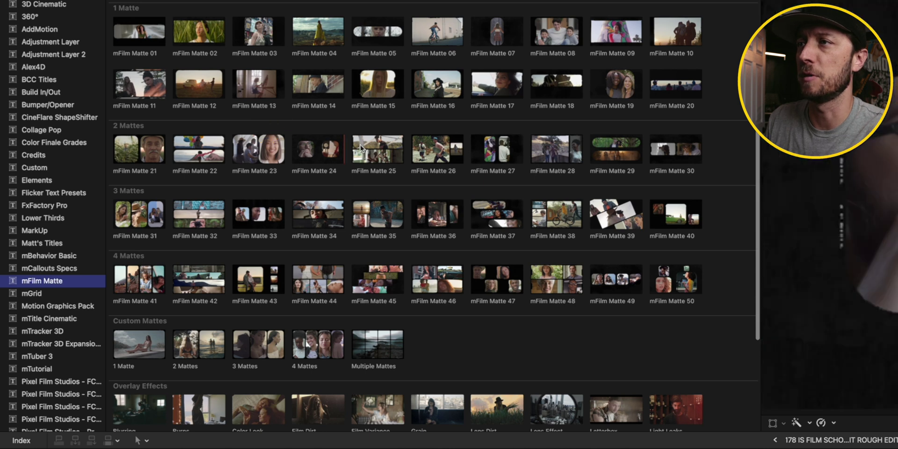
scroll(371, 166, down, 10)
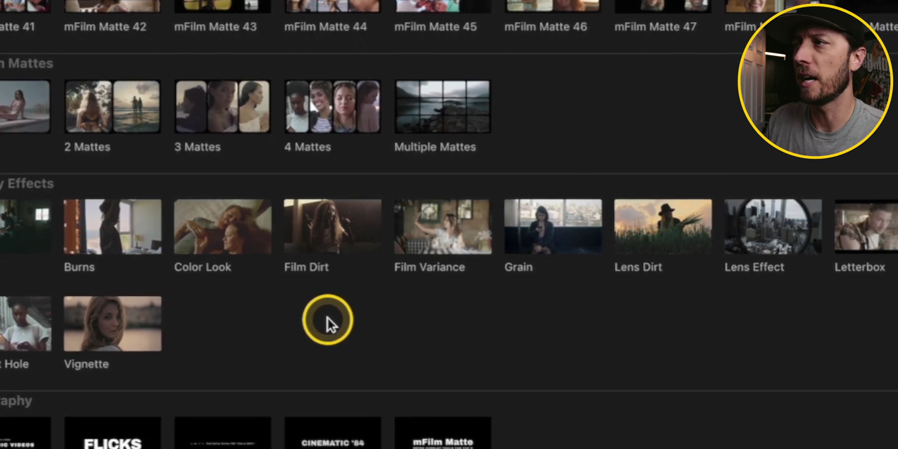
click(353, 324)
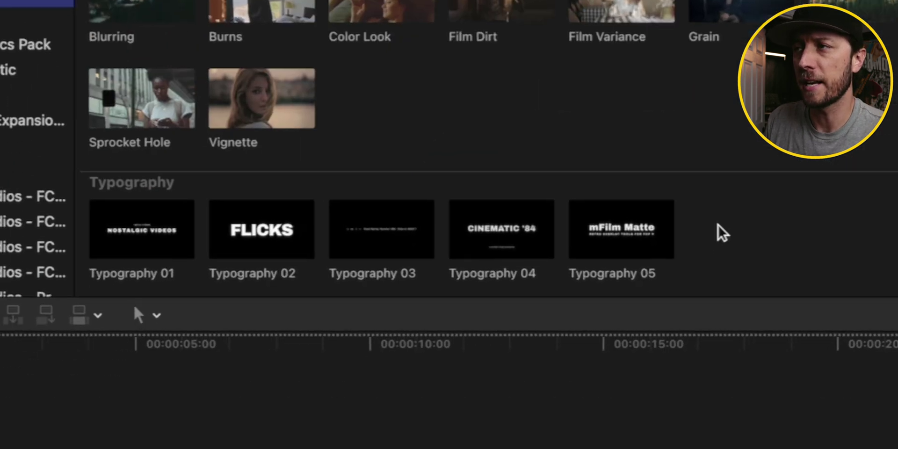
click(523, 414)
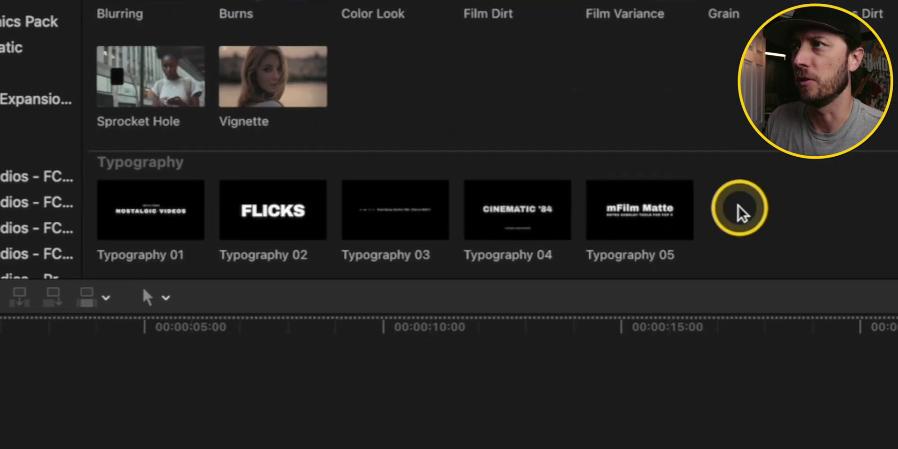
scroll(738, 206, up, 10)
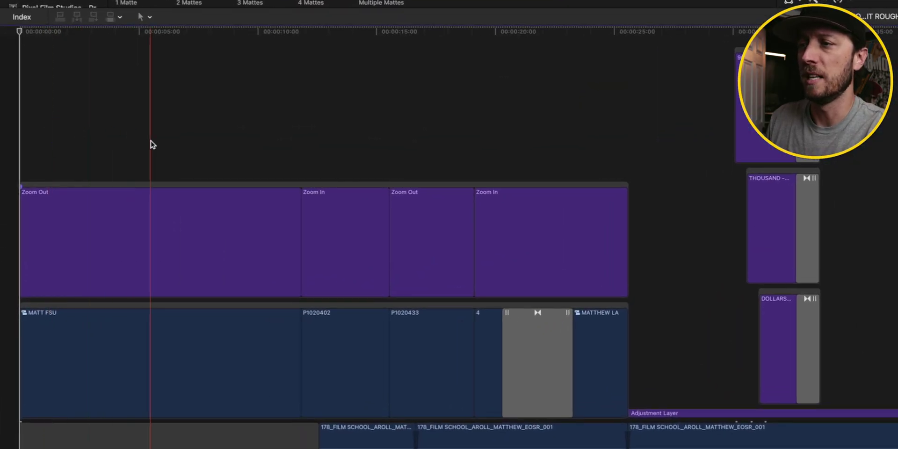
Select the Zoom In title clip, review its 7.0% zoom in the Inspector, and toggle it to compare
scroll(150, 147, down, 1)
click(146, 150)
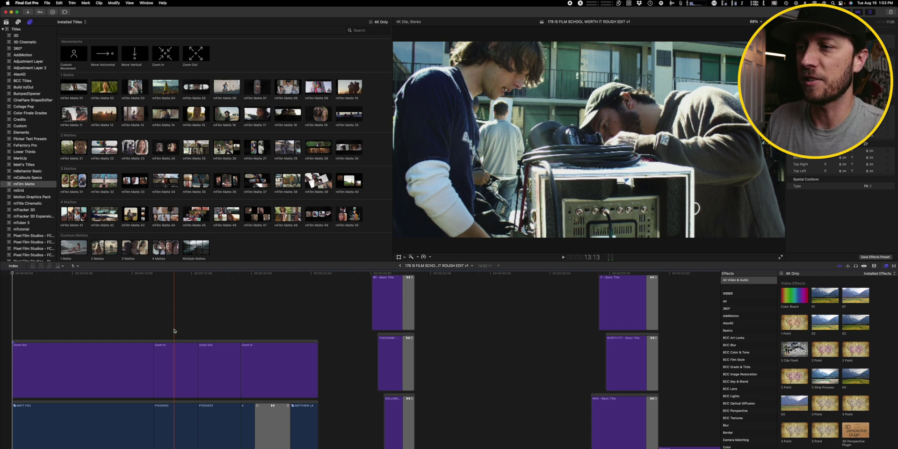
click(172, 368)
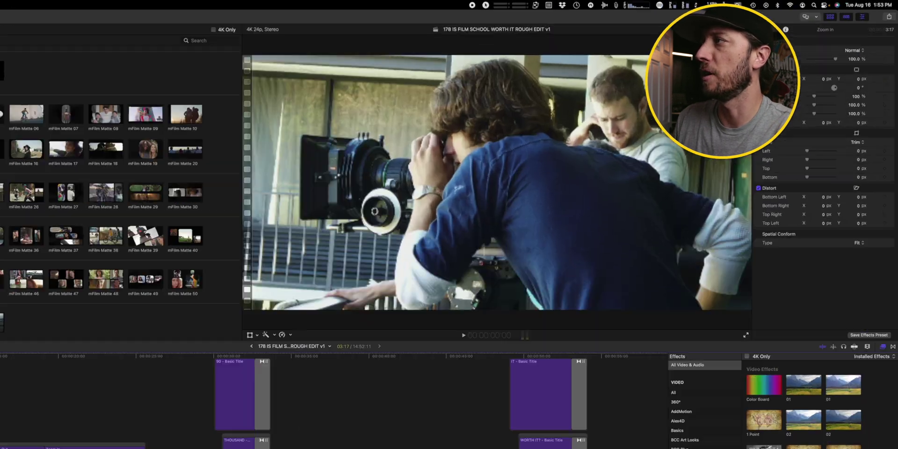
click(791, 21)
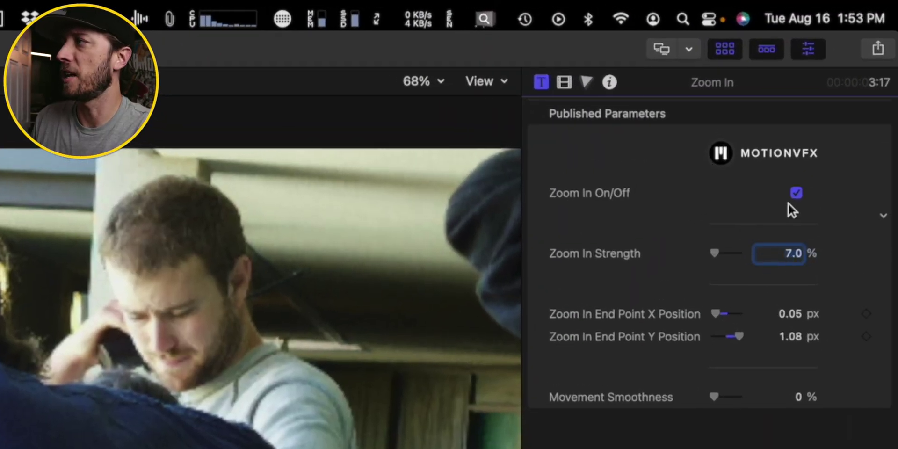
click(794, 201)
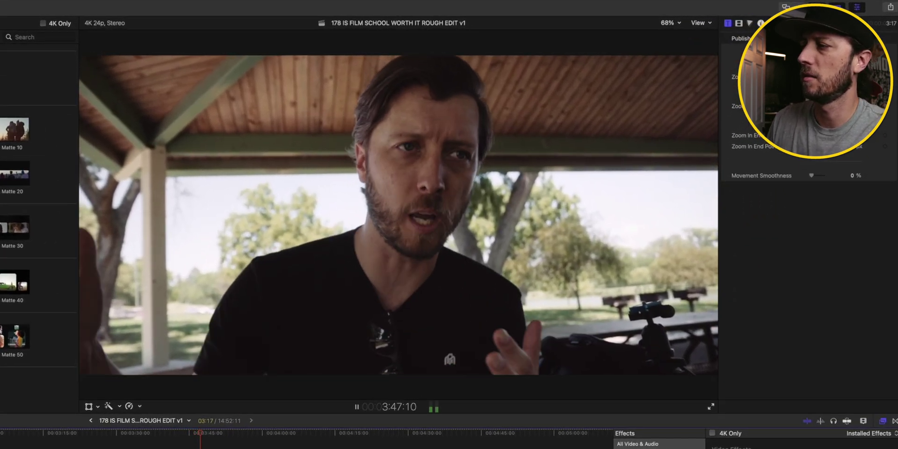
key(space)
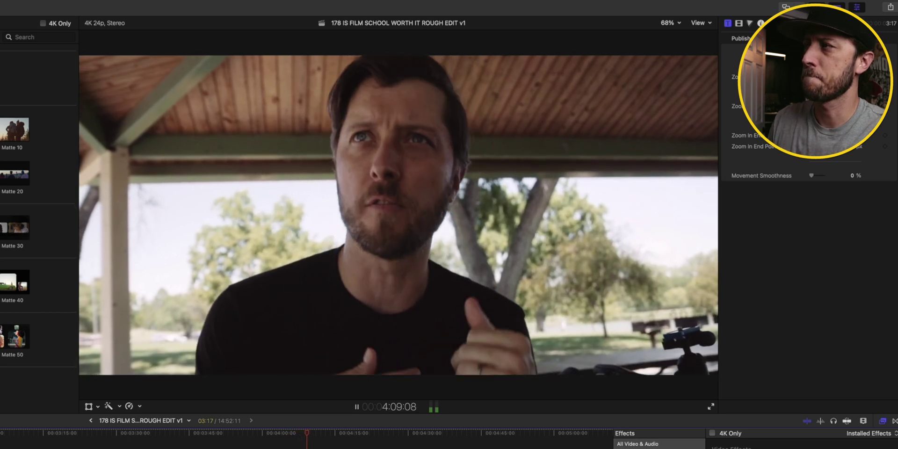
key(space)
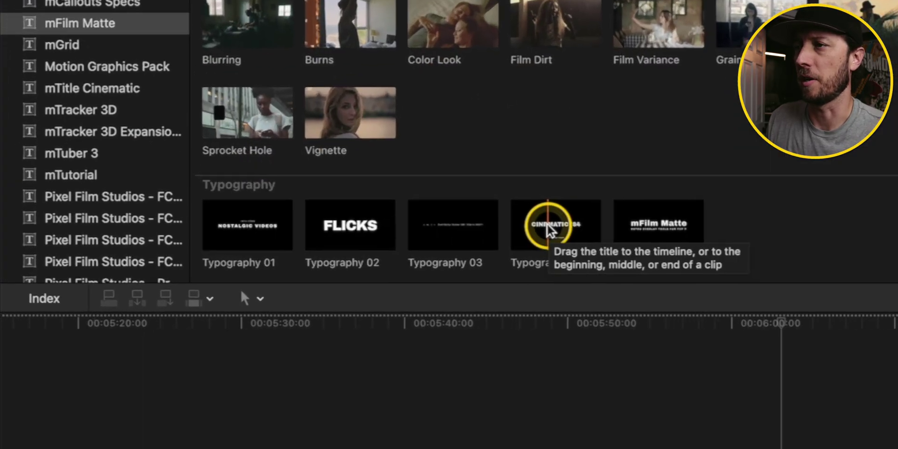
Preview the Typography 04 title style in the mFilm Matte browser
click(551, 230)
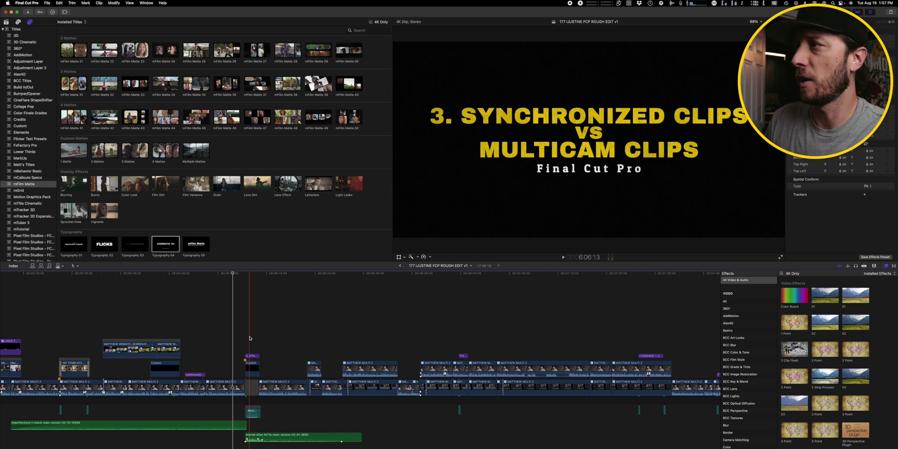
key(super+minus)
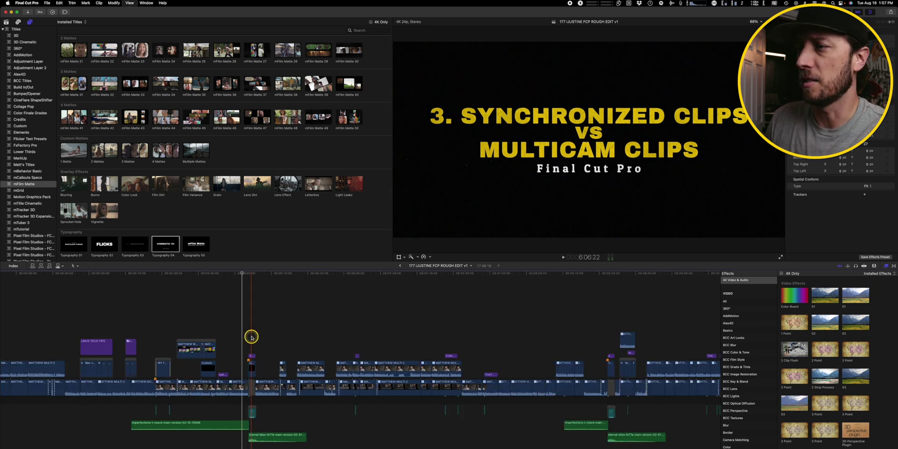
scroll(531, 328, right, 3)
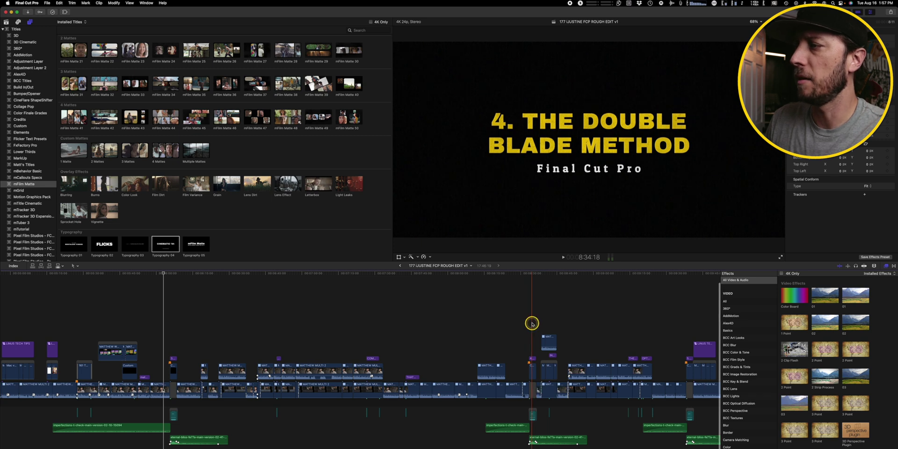
scroll(531, 324, right, 8)
click(334, 338)
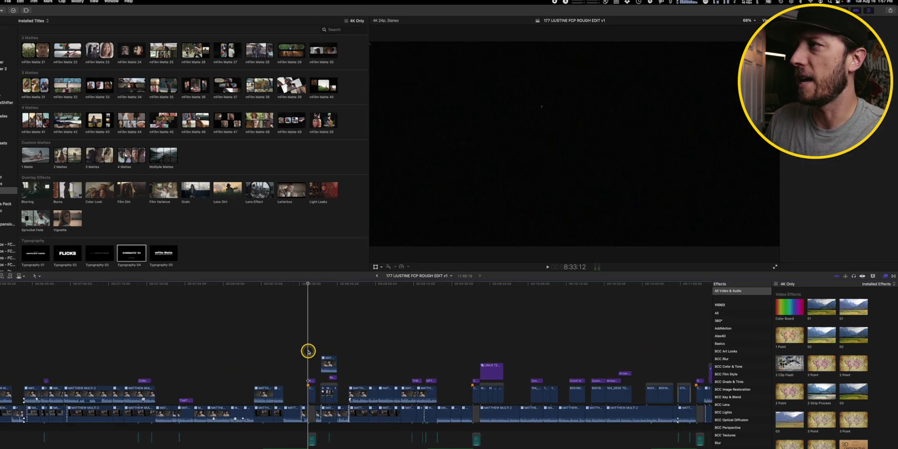
key(space)
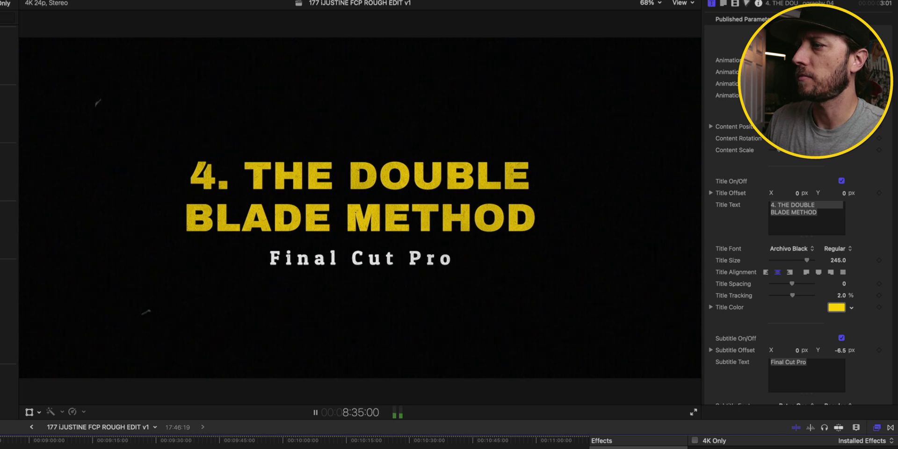
key(space)
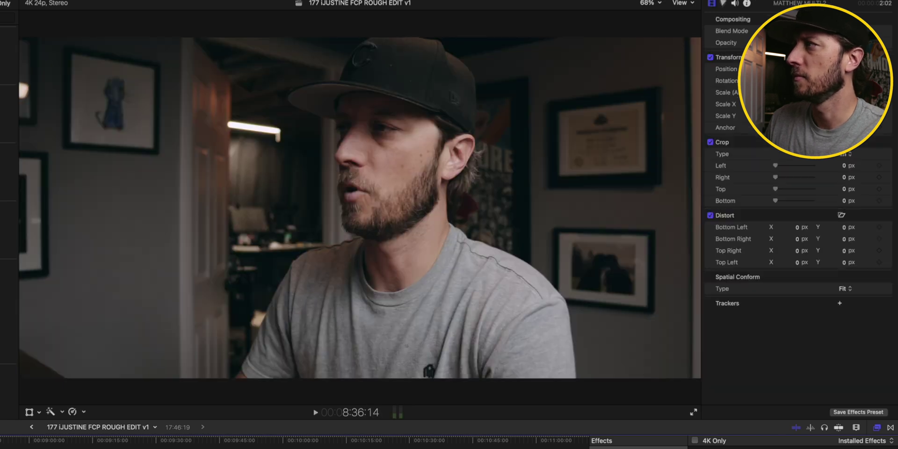
key(Up)
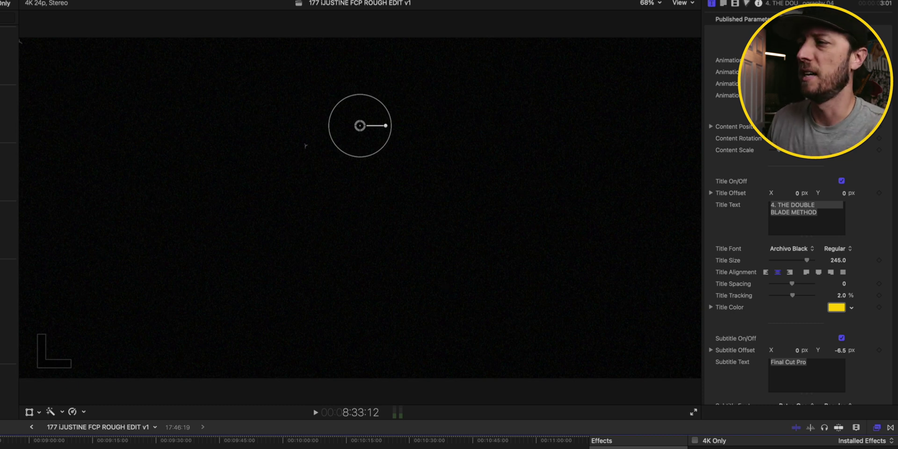
key(space)
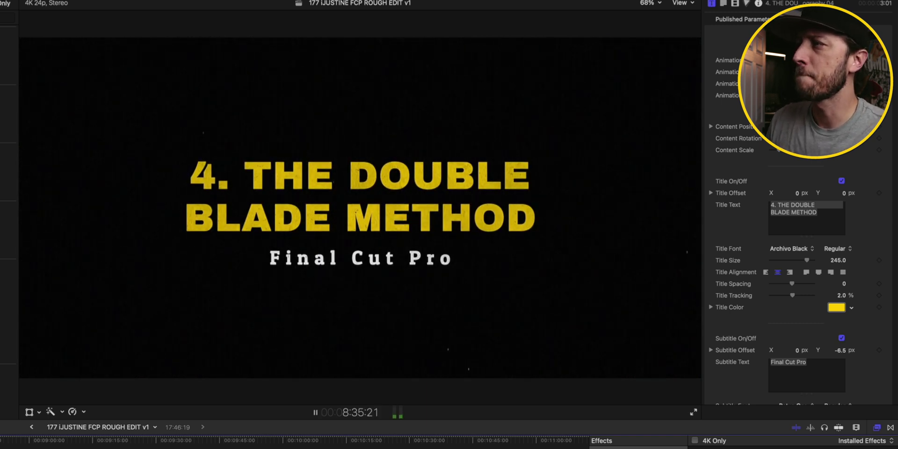
key(space)
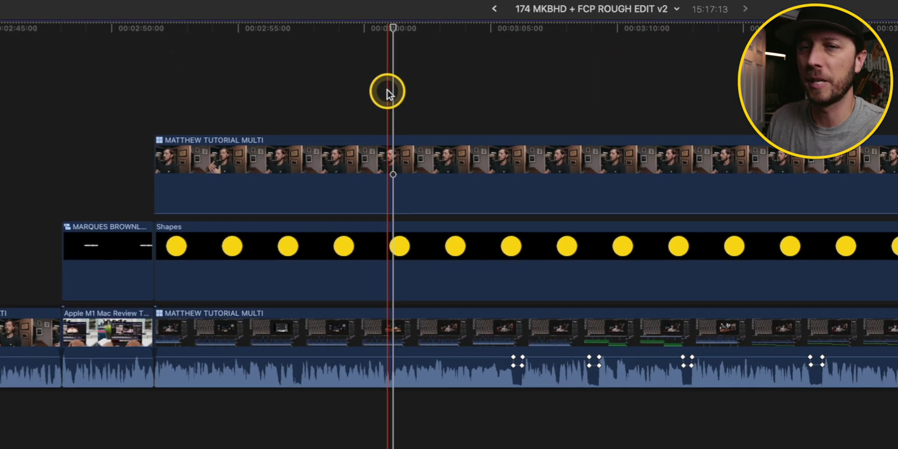
Inspect the yellow-dot Shapes clip and circular-masked webcam clip, then return to the iJustine rough edit
click(400, 252)
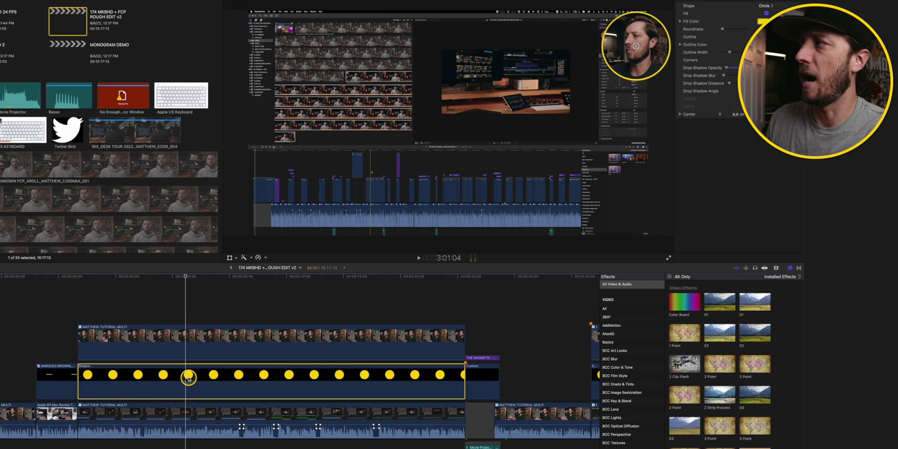
click(189, 338)
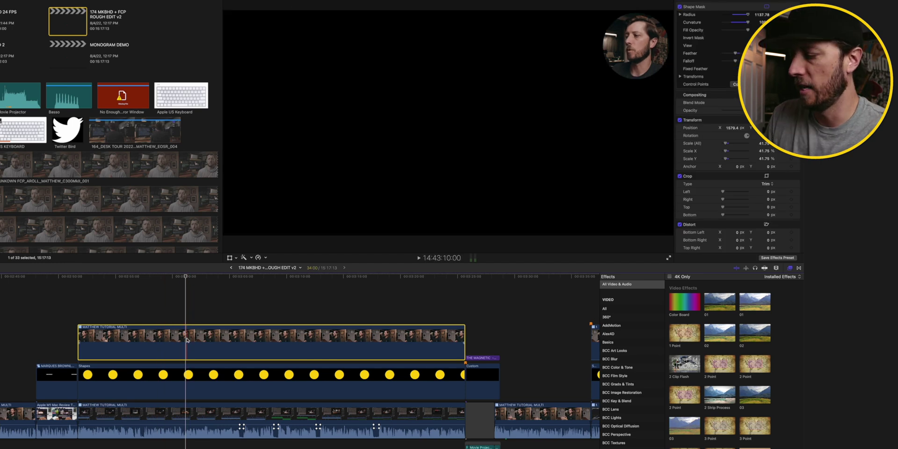
key(super+minus)
scroll(183, 338, right, 5)
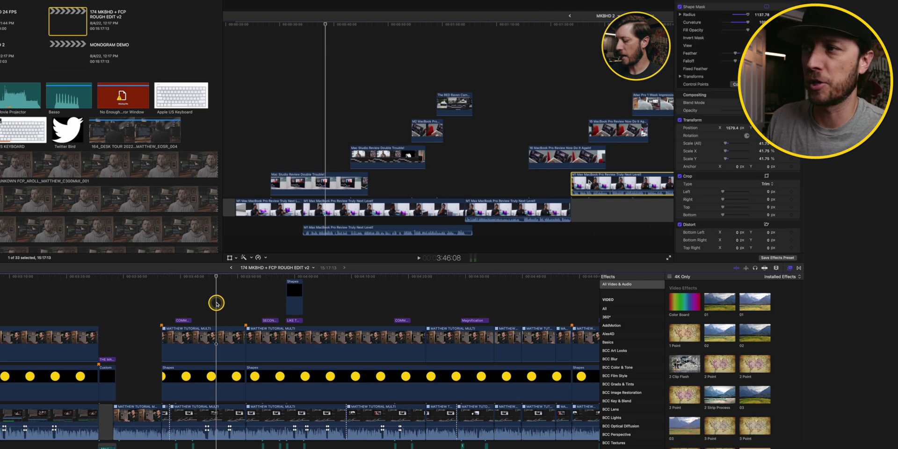
click(231, 267)
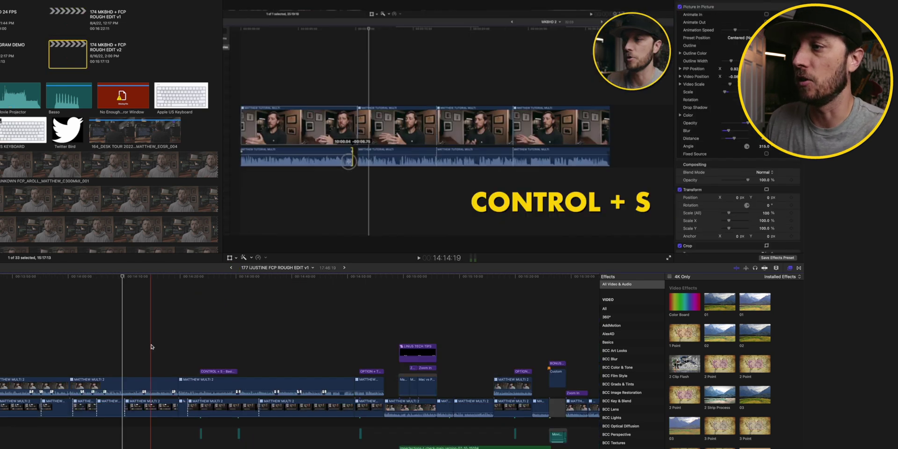
Switch the MATTHEW MULTI 2 clip's active video angle to SCREEN RECORDING
key(super+equal)
key(super+equal)
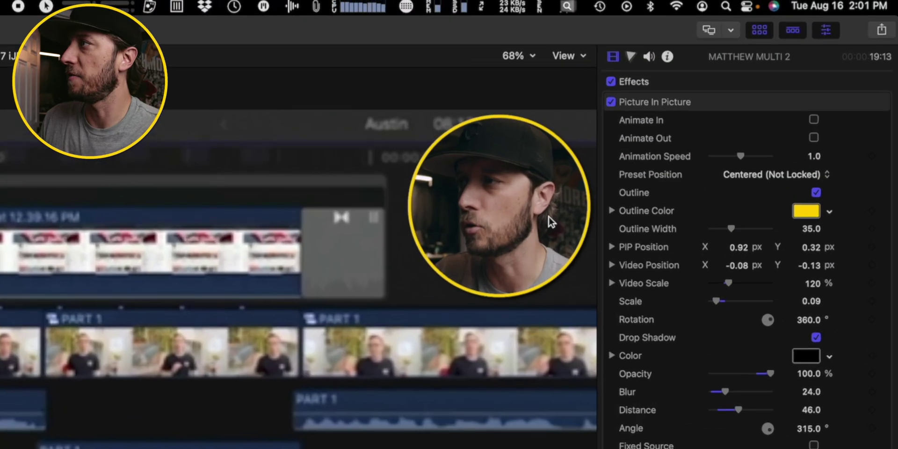
click(709, 103)
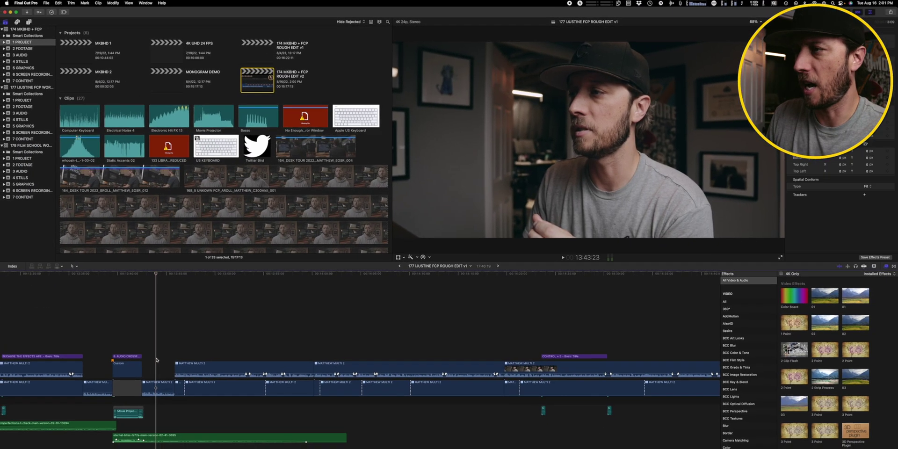
click(156, 358)
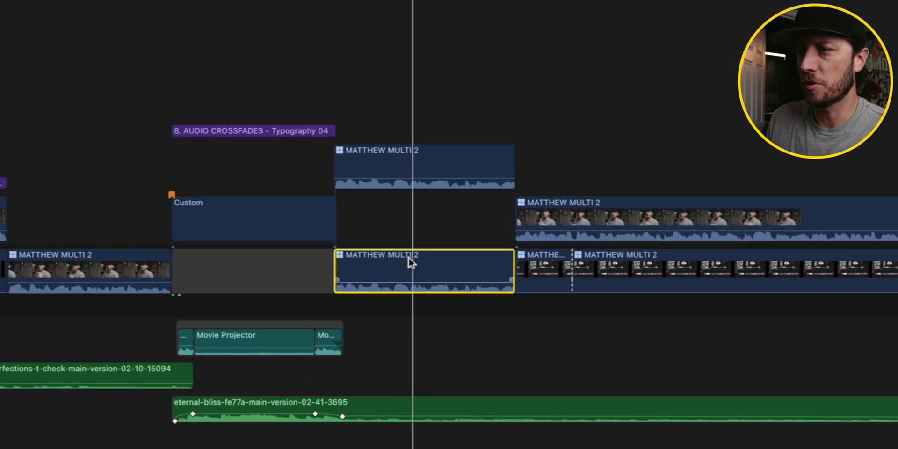
mouse_move(461, 229)
click(652, 255)
Search effects for 'pic' and apply Picture in Picture to the upper MATTHEW MULTI 2 clip
click(419, 149)
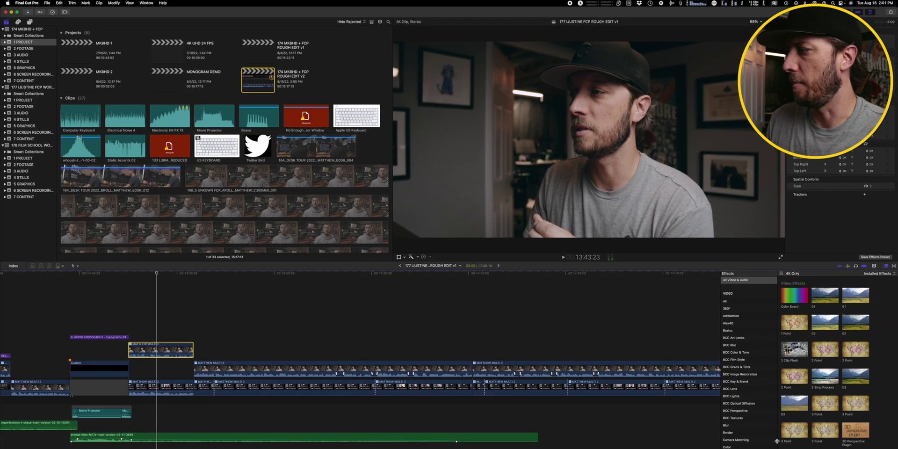
text(pic)
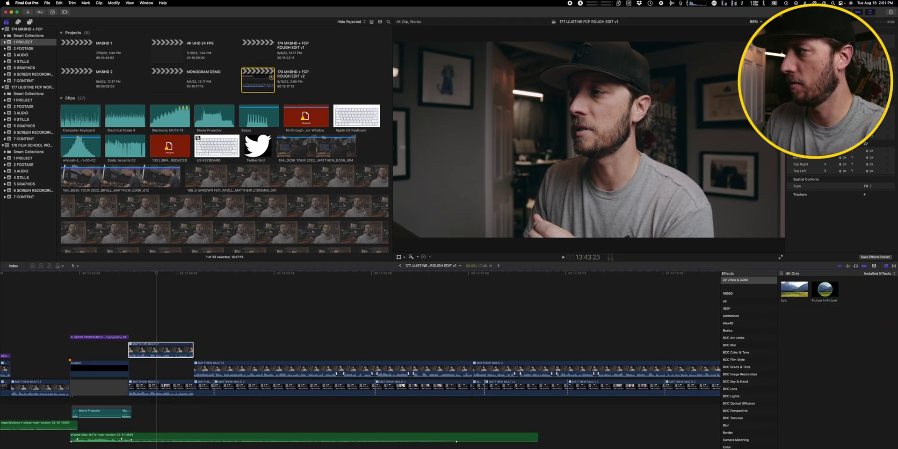
drag(793, 287, 243, 298)
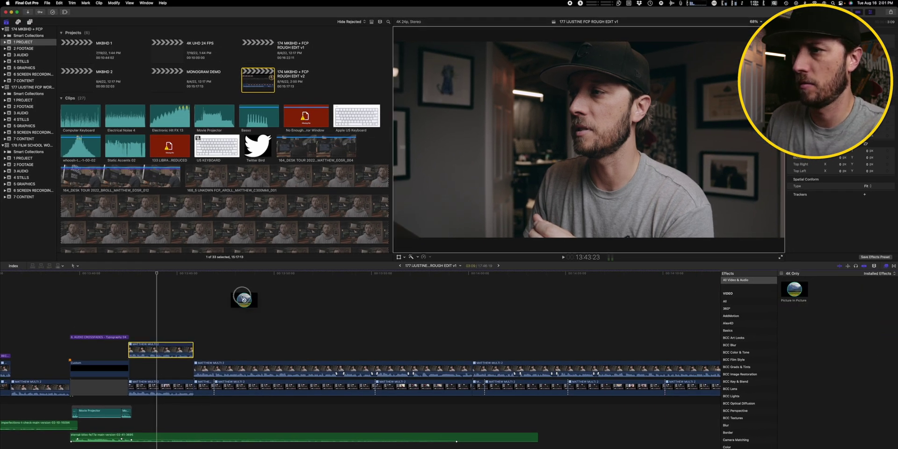
drag(157, 352, 158, 351)
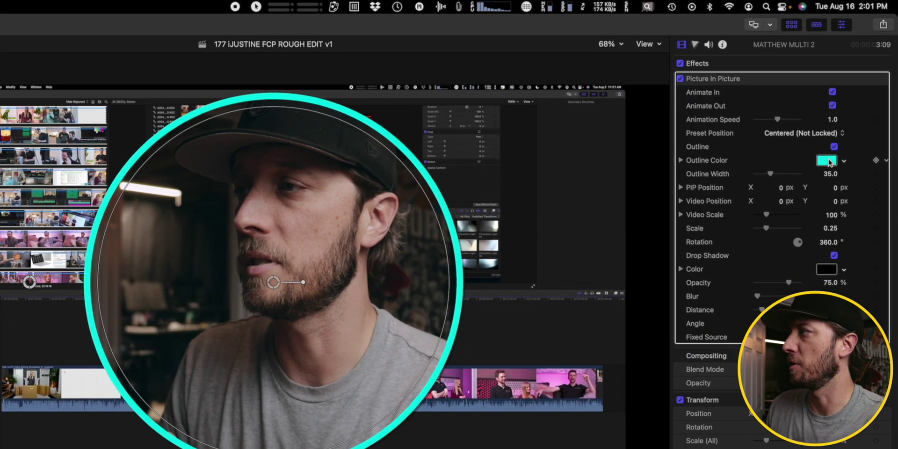
Set the picture-in-picture circle's outline colour to yellow
click(827, 160)
click(734, 259)
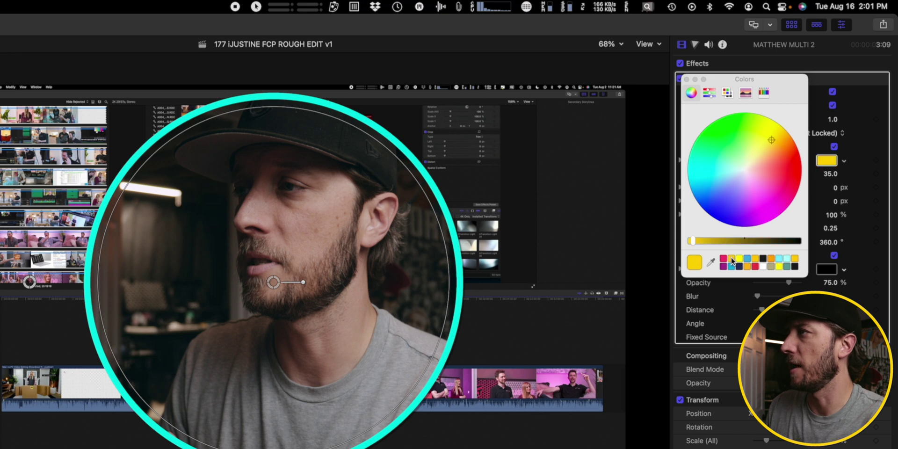
click(686, 79)
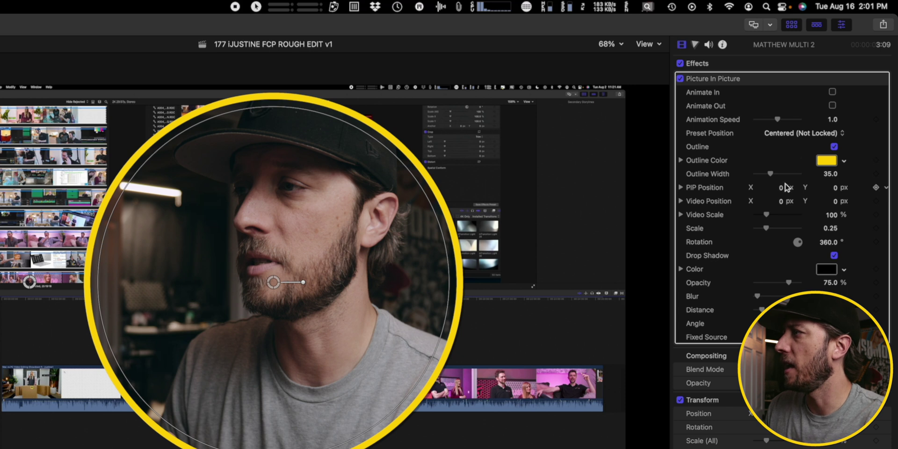
scroll(773, 239, down, 1)
Shrink the webcam circle to 0.07, move it top right, zoom video to 129%, adjust Position Y
scroll(772, 240, up, 1)
click(770, 236)
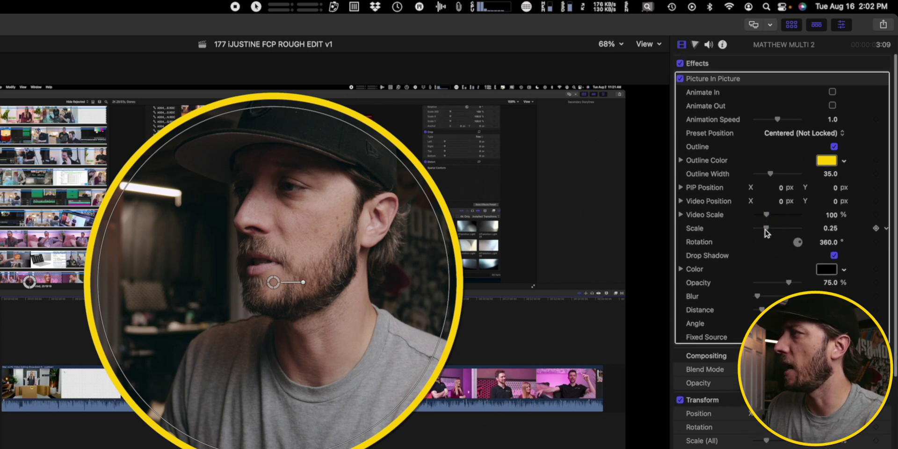
drag(766, 233, 753, 233)
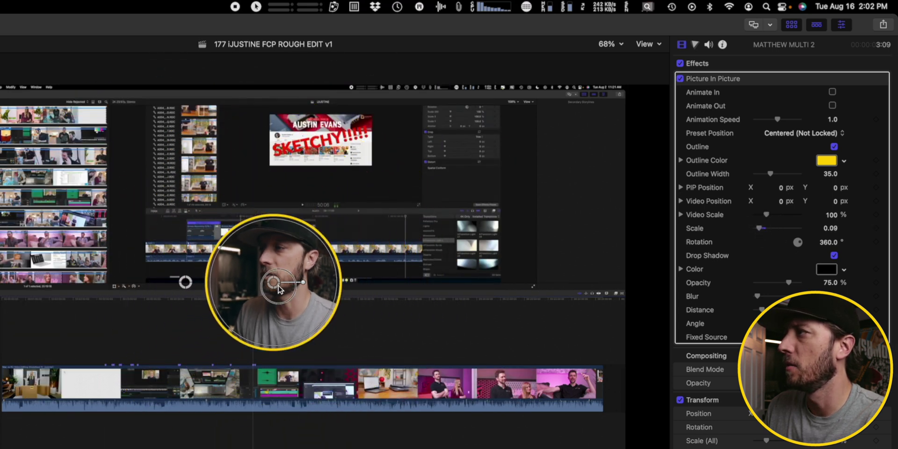
drag(307, 275, 581, 153)
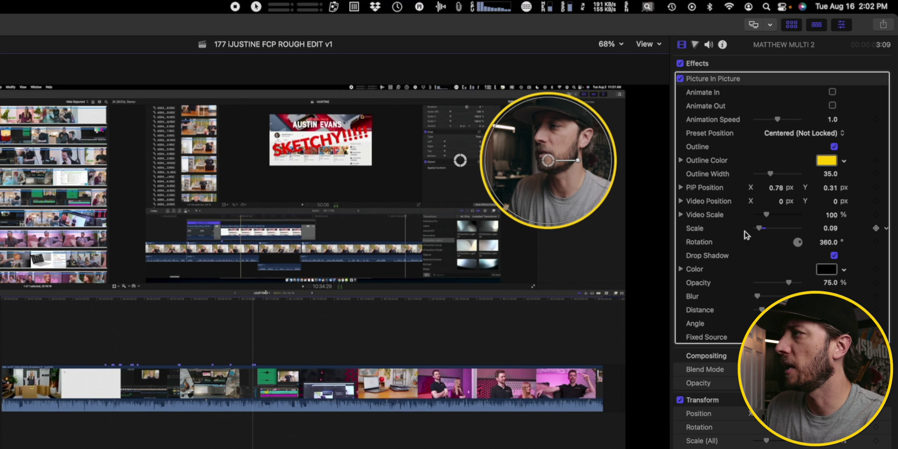
drag(759, 233, 760, 232)
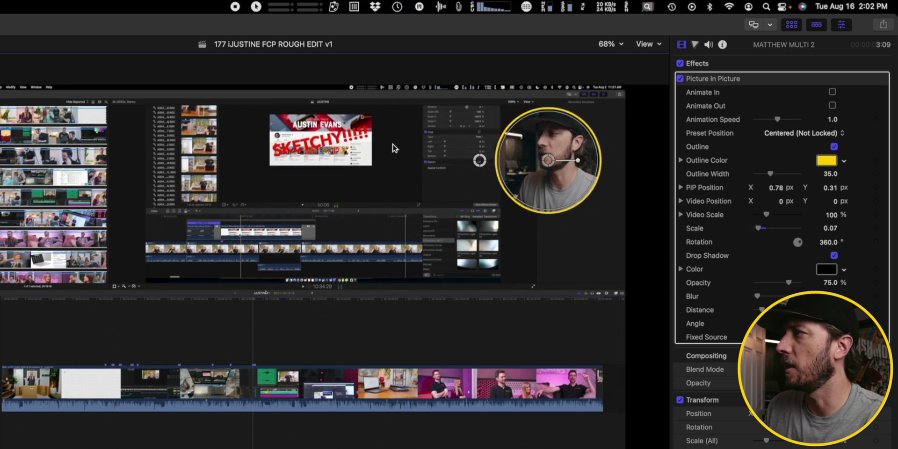
drag(548, 162, 568, 143)
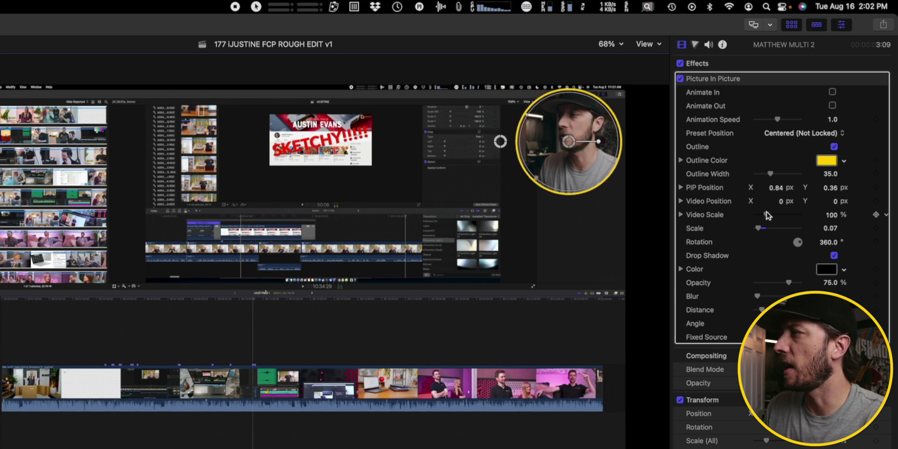
drag(767, 214, 770, 216)
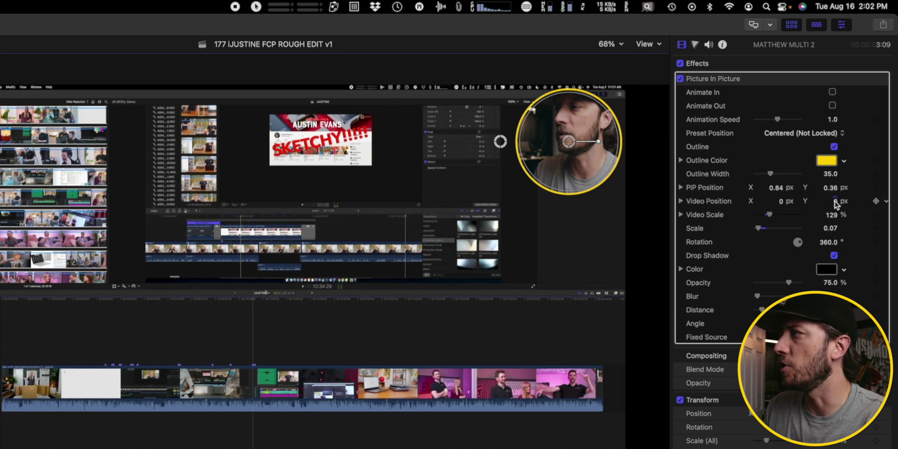
drag(836, 204, 835, 206)
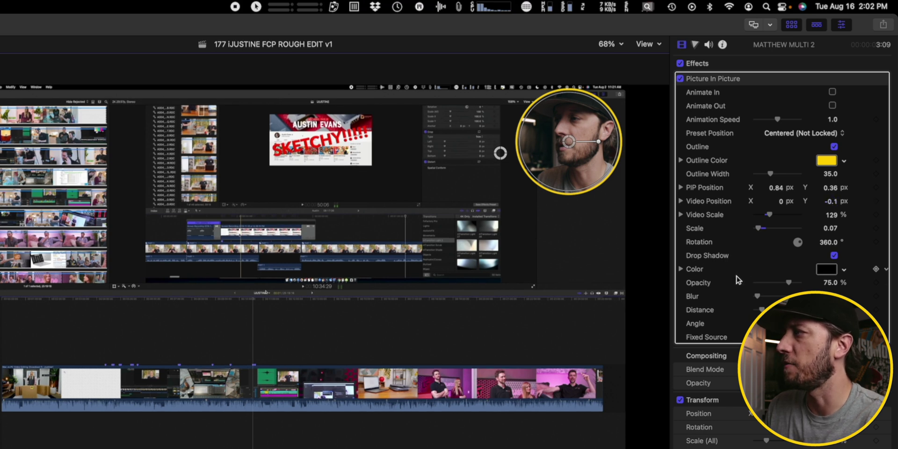
Set the picture-in-picture drop shadow opacity to 100% and add a slight blur
drag(789, 282, 812, 284)
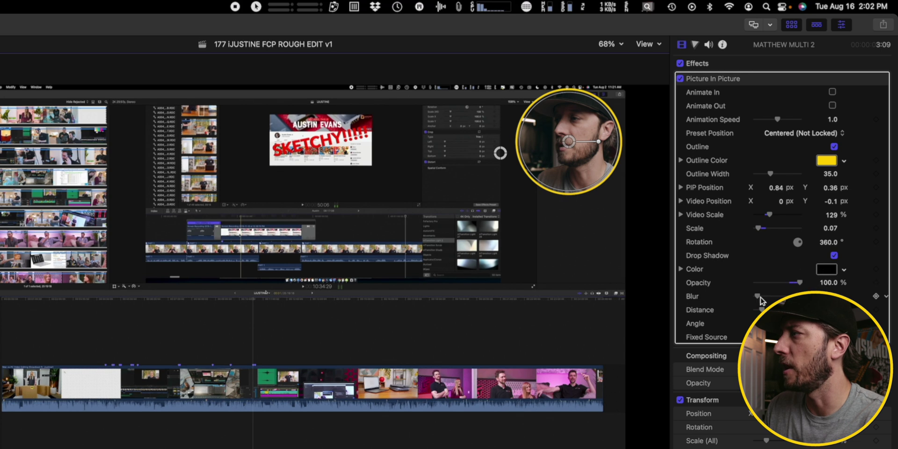
drag(758, 298, 765, 300)
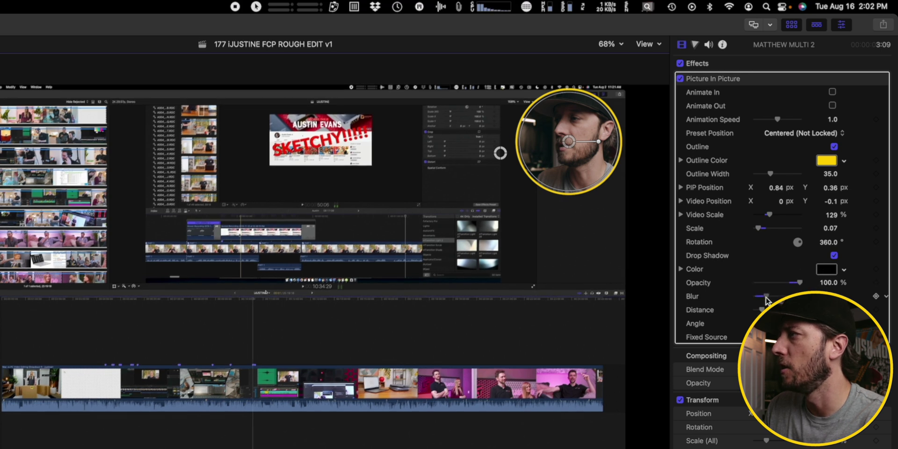
click(763, 309)
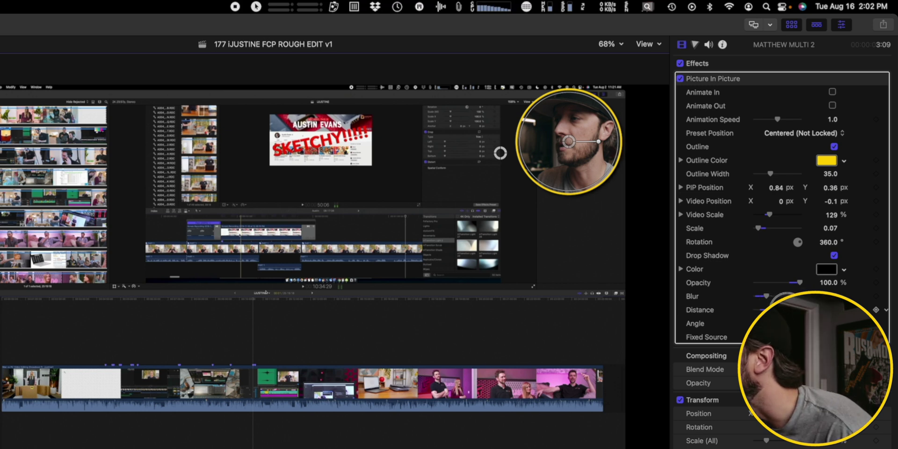
click(769, 298)
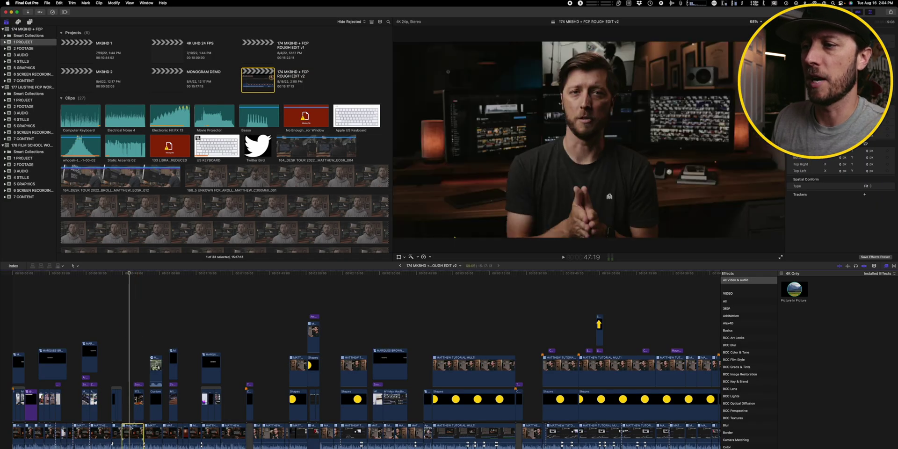
Open the MKBHD 2 project and select its talking-head clip in the timeline
double_click(131, 427)
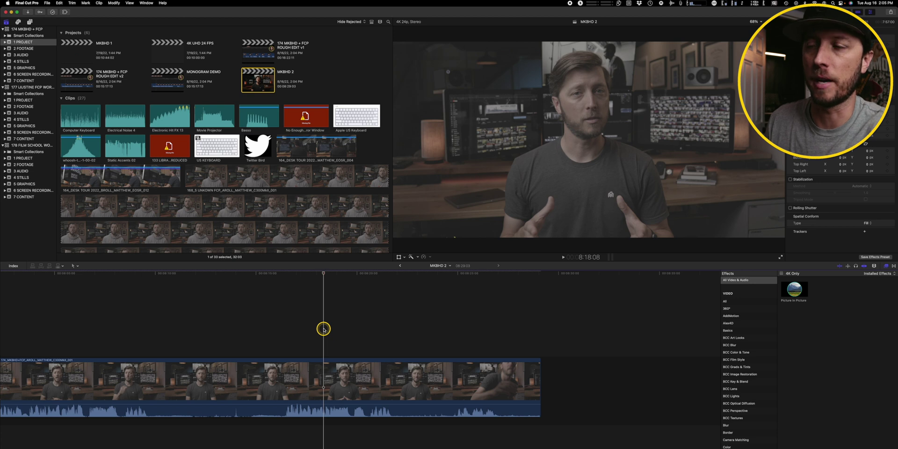
click(319, 379)
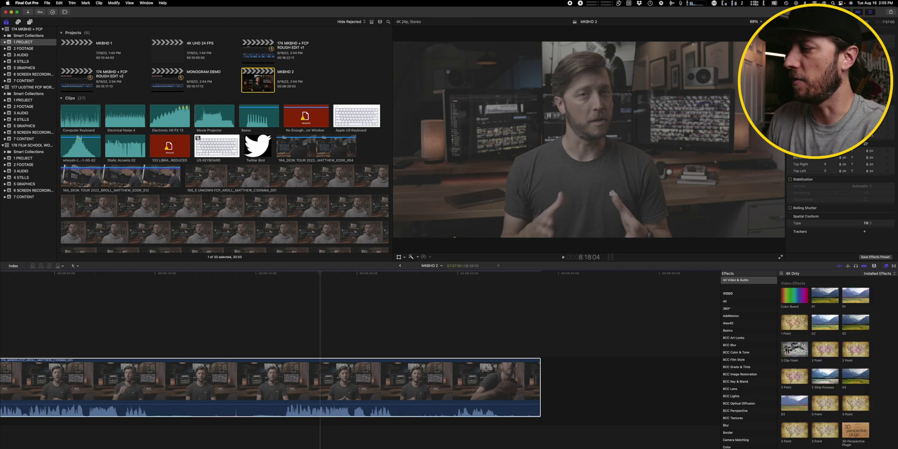
Apply the FilmConvert Nitrate effect to the selected clip and show its controls
text(filmconvert)
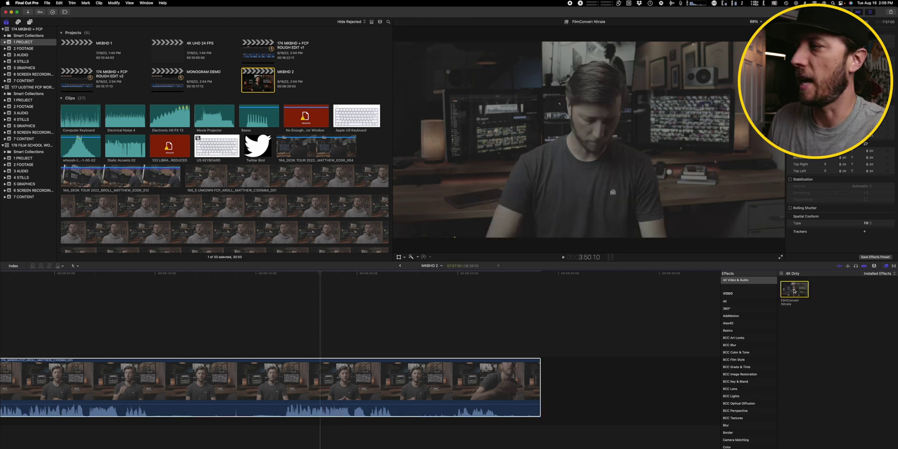
double_click(793, 291)
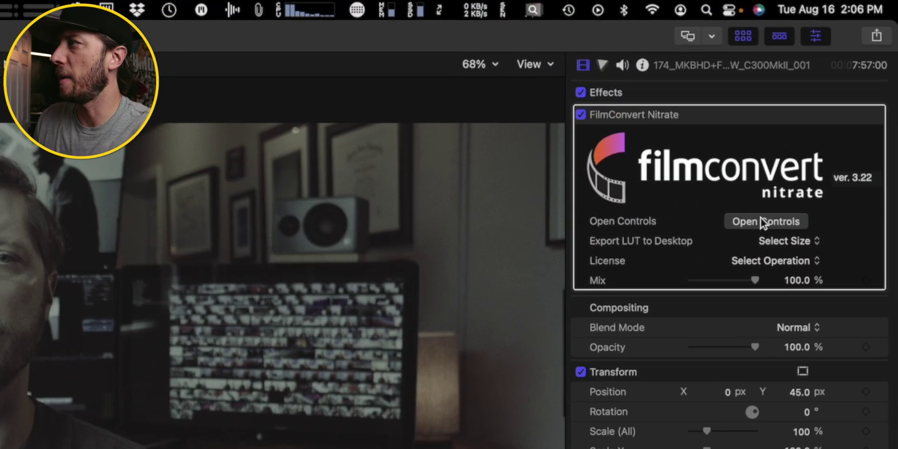
click(761, 219)
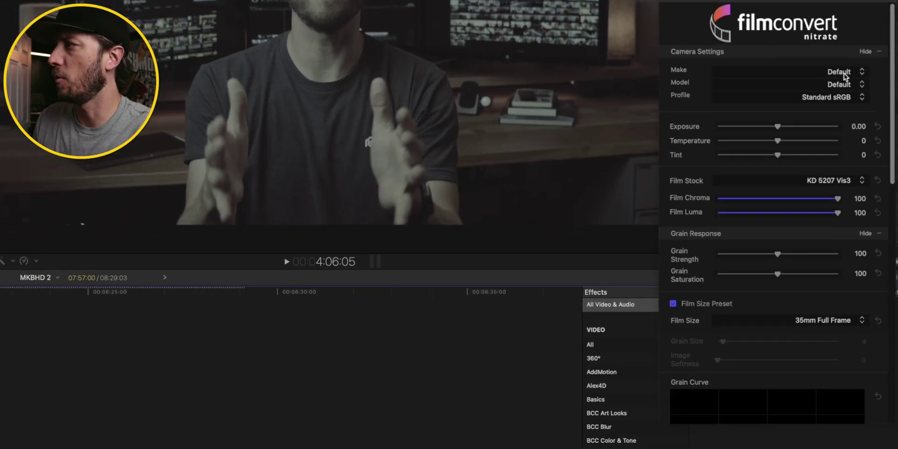
Set the camera to Canon C300 mkII with the CGamut Canon Log 3 profile
click(843, 72)
click(809, 120)
click(853, 83)
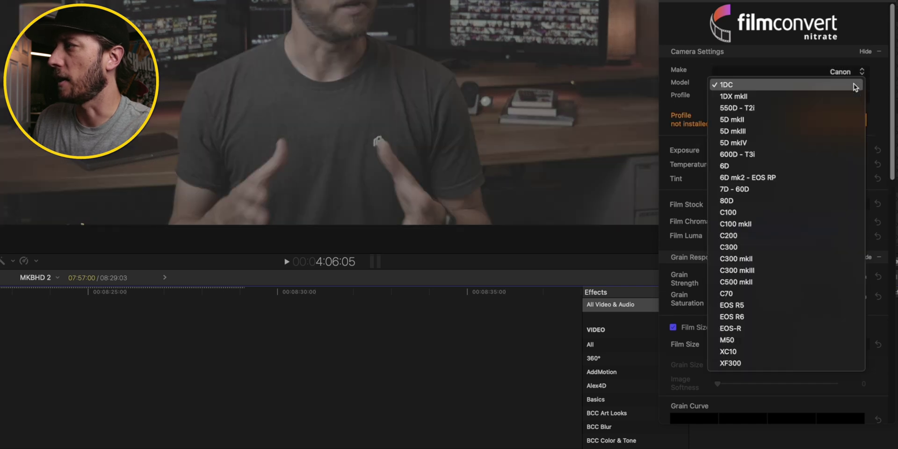
click(791, 254)
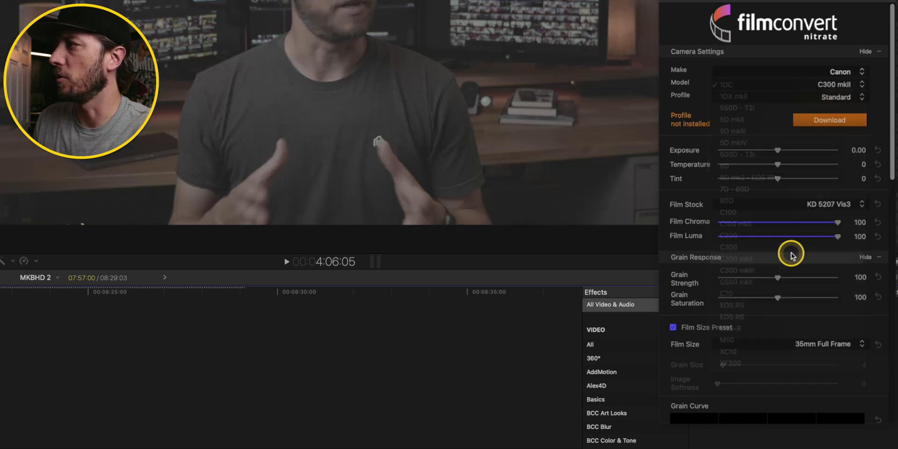
click(831, 98)
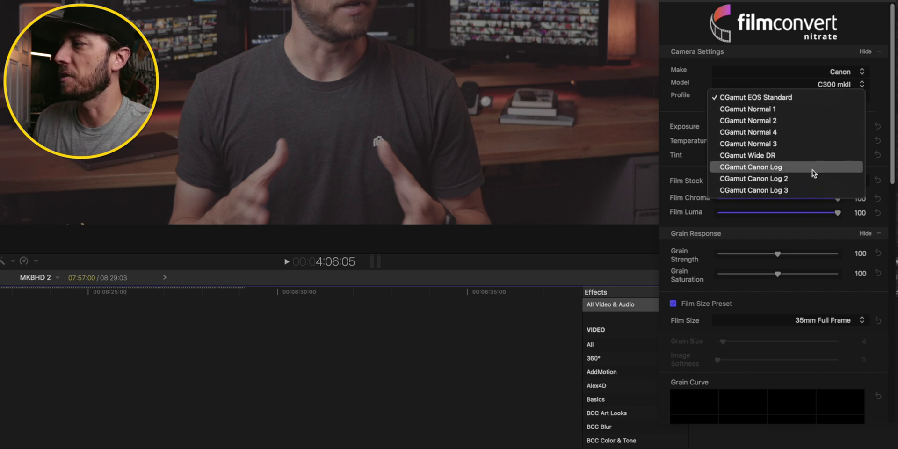
click(803, 190)
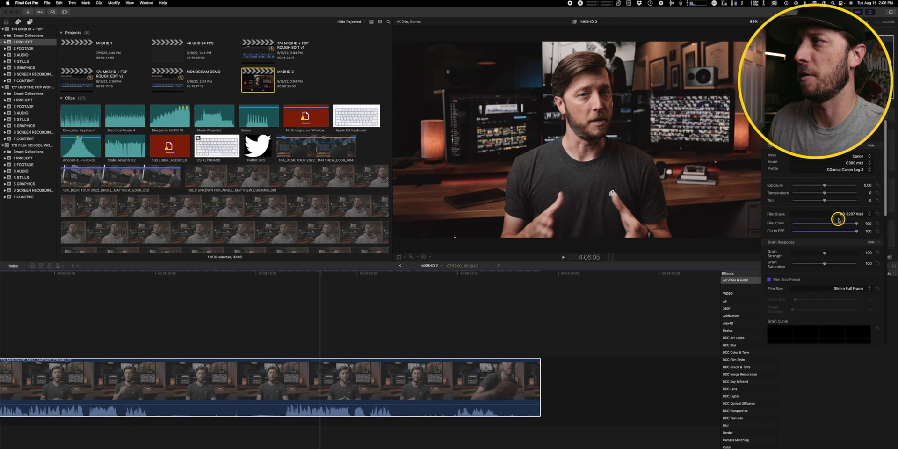
Move the playhead to around 8:18 and scrub a few frames to preview the grade
click(319, 275)
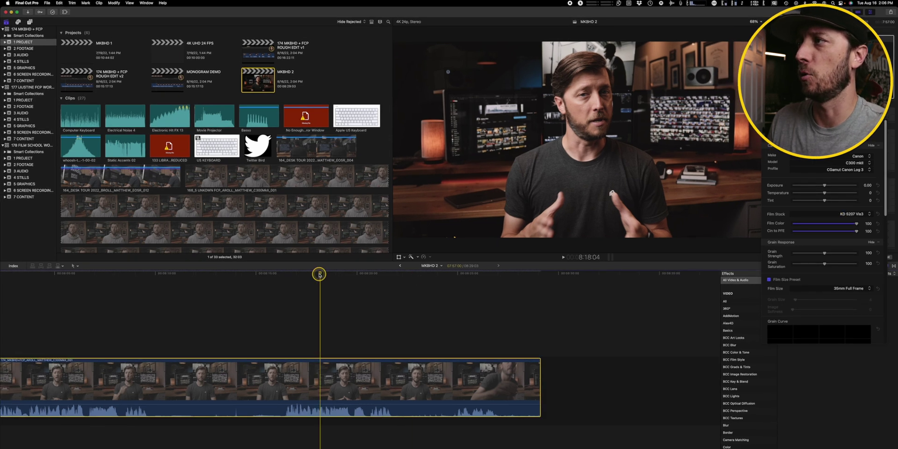
drag(319, 274, 325, 274)
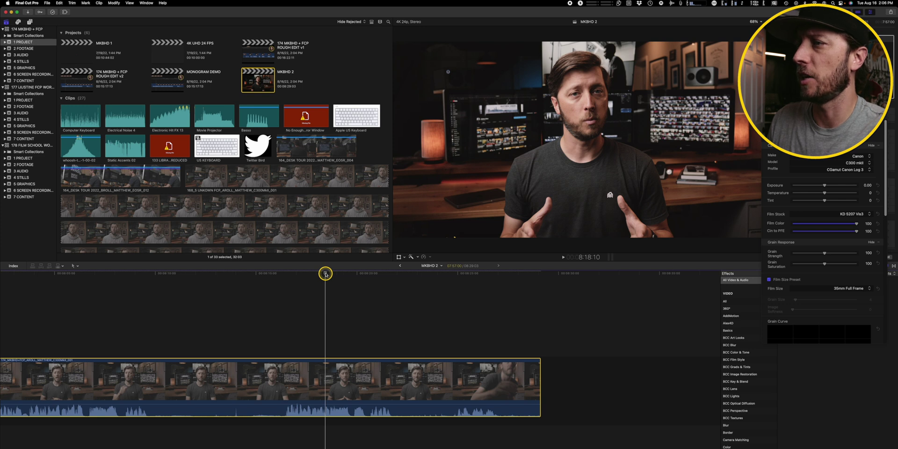
drag(329, 274, 331, 275)
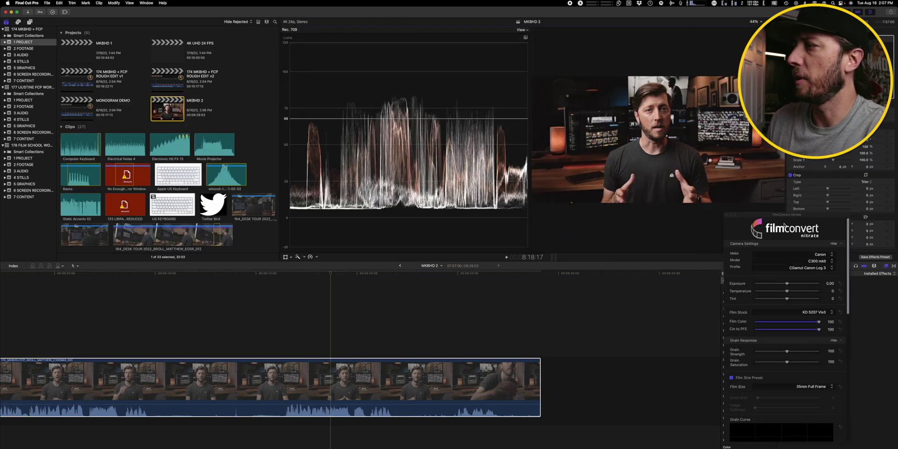
Lower the FilmConvert exposure to -0.40 and adjust the Highlights wheel brightness
scroll(786, 314, down, 2)
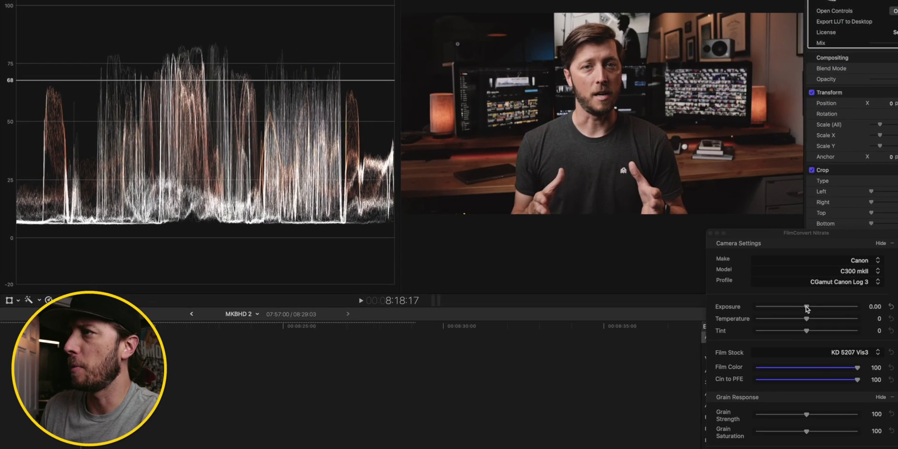
drag(806, 307, 803, 309)
scroll(797, 386, down, 10)
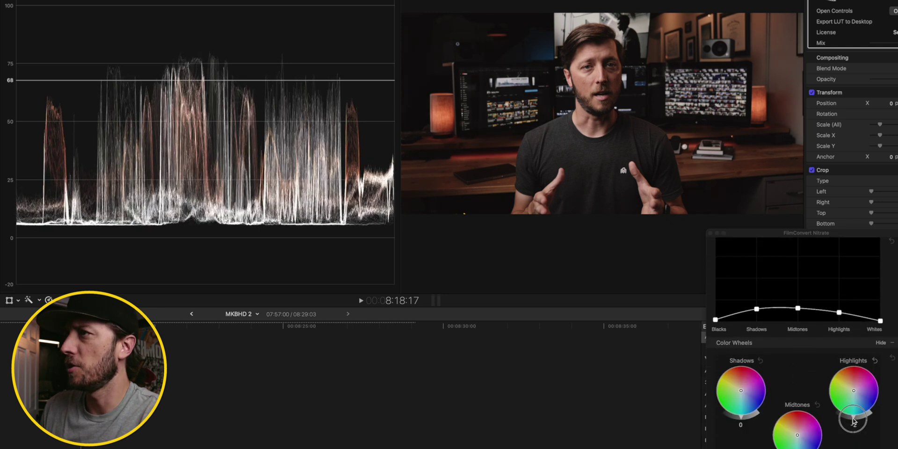
drag(853, 422, 851, 420)
Scroll through FilmConvert Nitrate's camera, film stock and grain settings in the inspector
scroll(826, 280, up, 10)
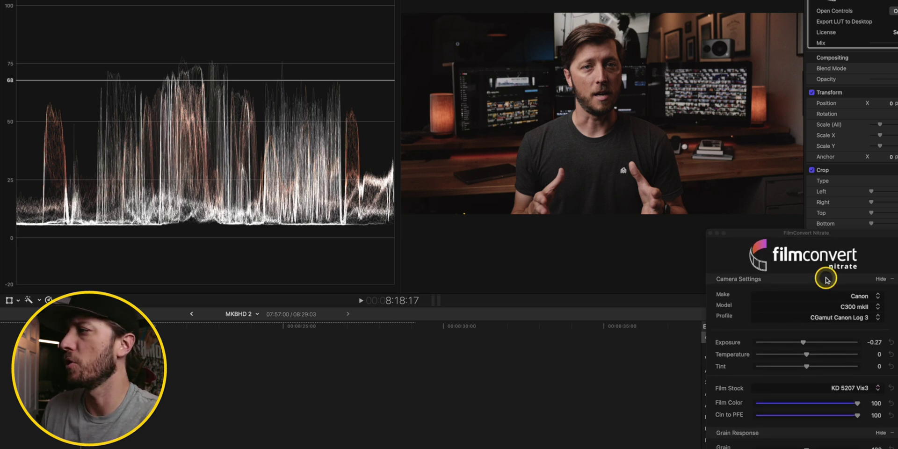
scroll(825, 280, down, 10)
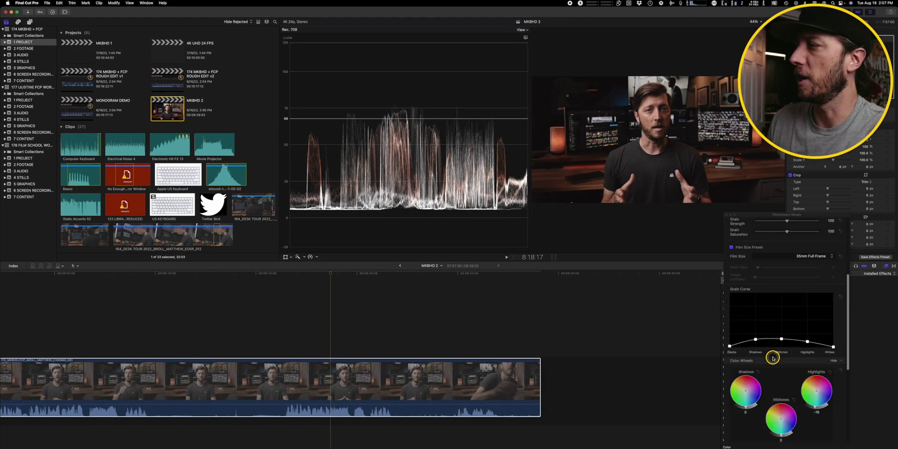
scroll(773, 358, up, 5)
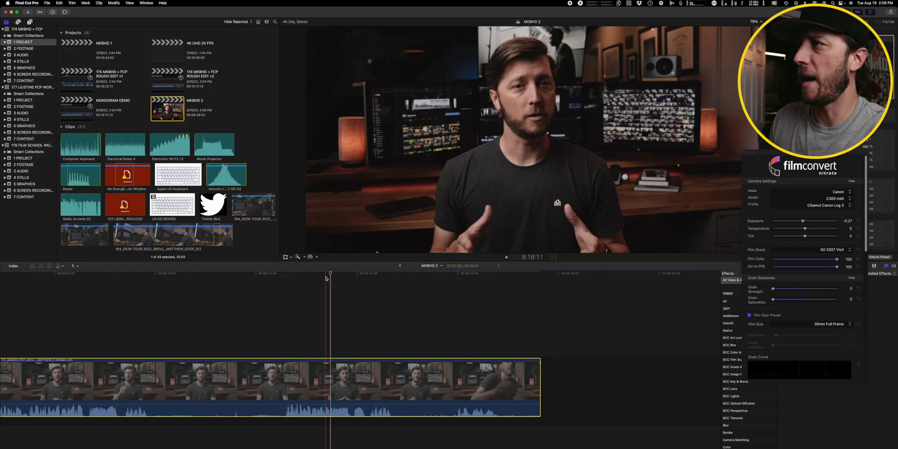
Click the timeline ruler at the playhead before switching to the FilmConvert website
click(328, 279)
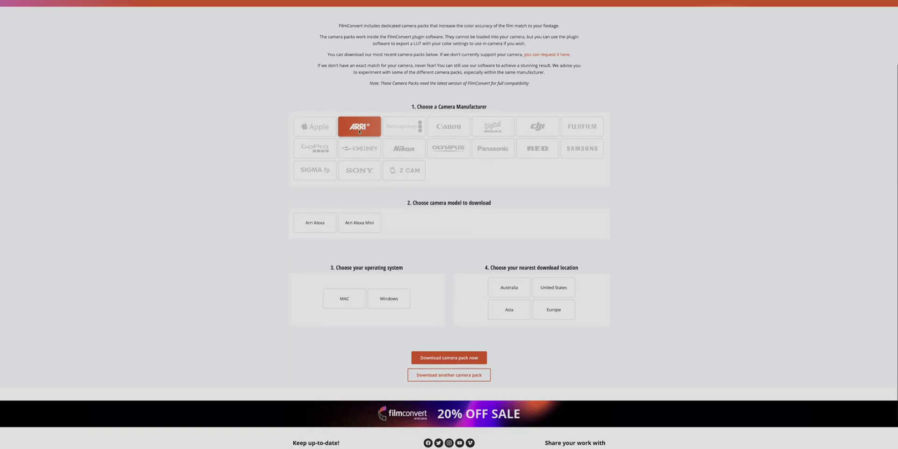
View camera packs for every manufacturer, from Blackmagicdesign, Canon and DJI through RED and SIGMA to Sony
click(398, 130)
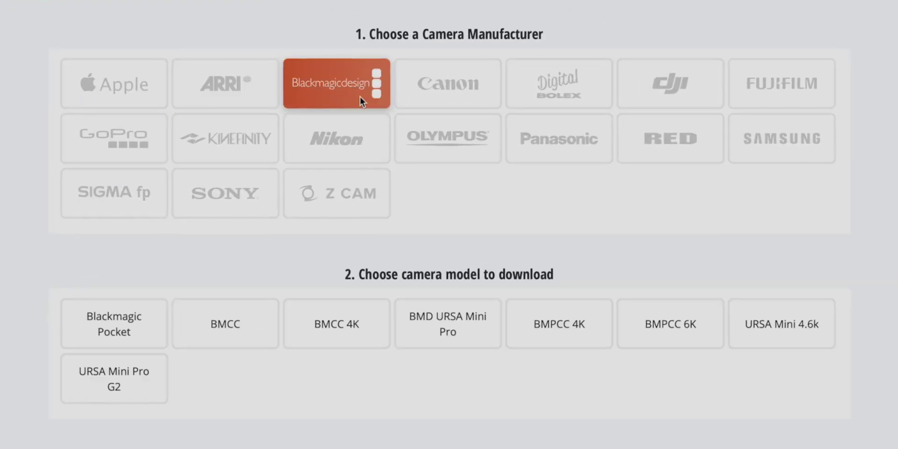
click(433, 98)
click(556, 100)
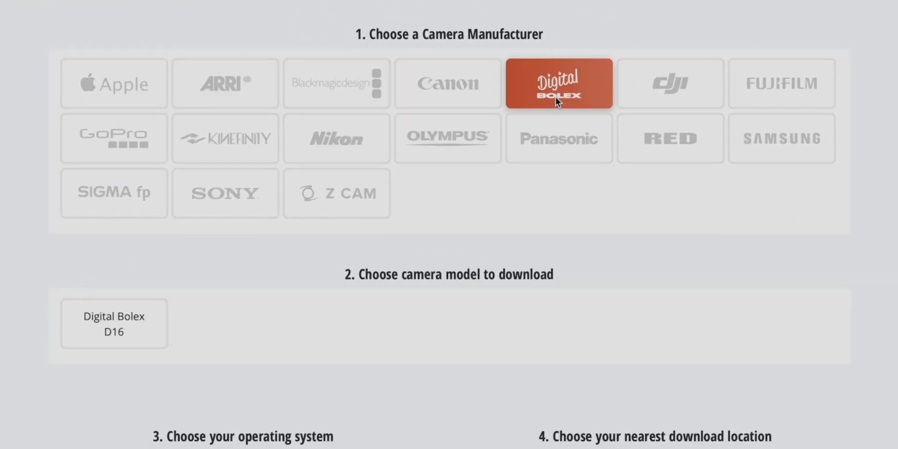
click(661, 91)
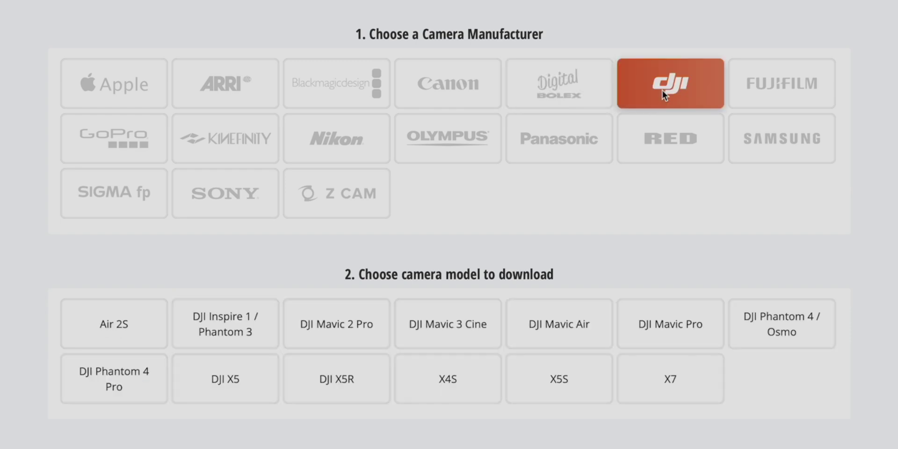
click(761, 92)
click(143, 143)
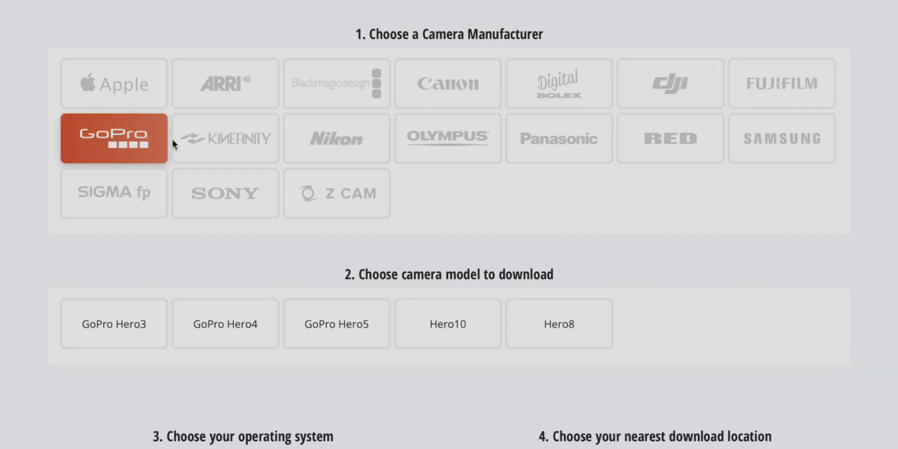
click(220, 139)
click(321, 141)
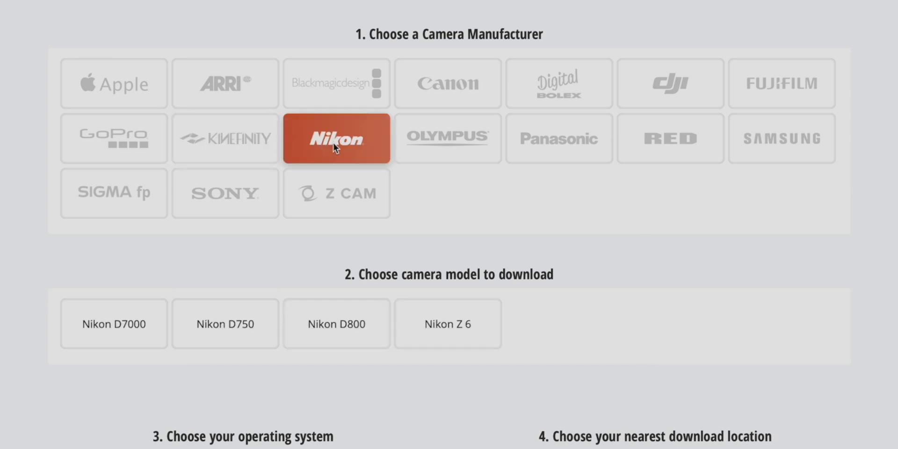
click(439, 137)
click(553, 139)
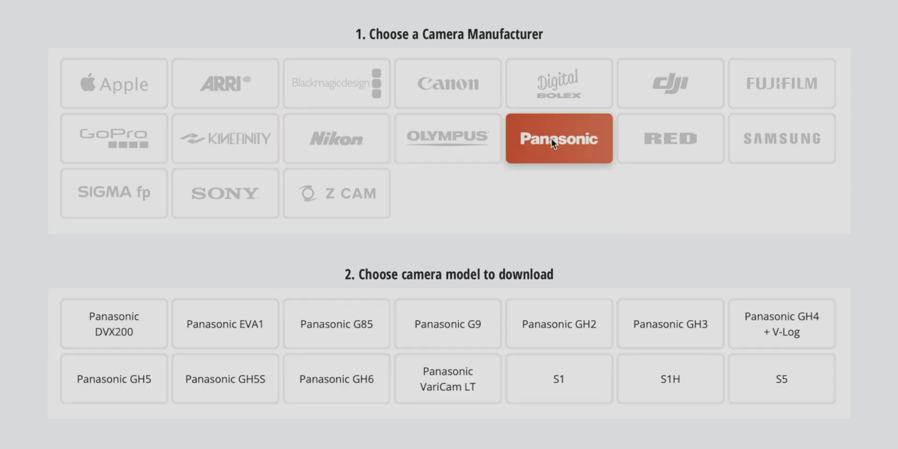
click(658, 147)
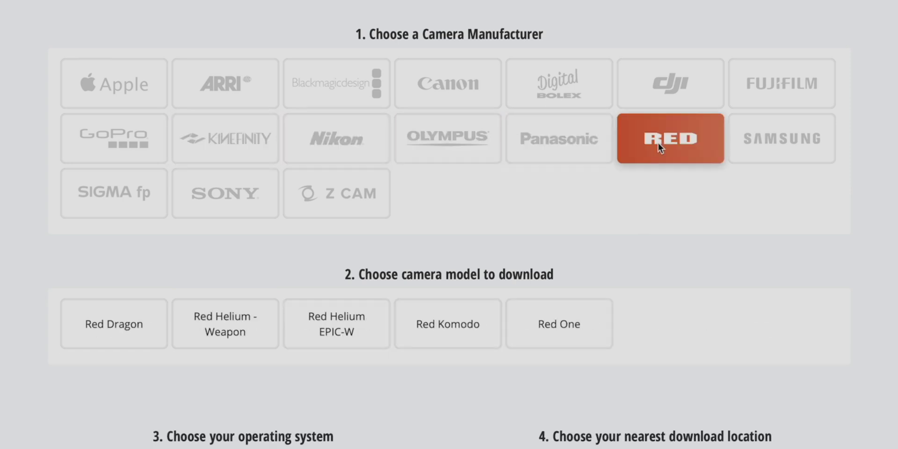
click(776, 145)
click(114, 191)
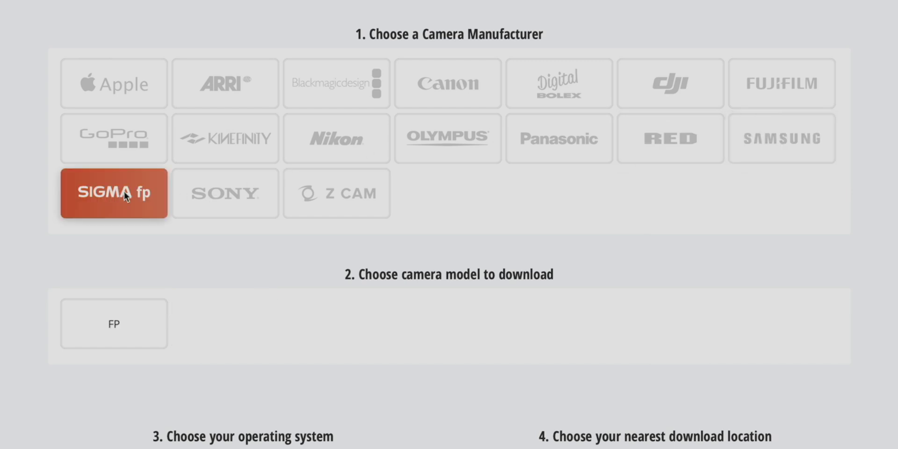
click(221, 198)
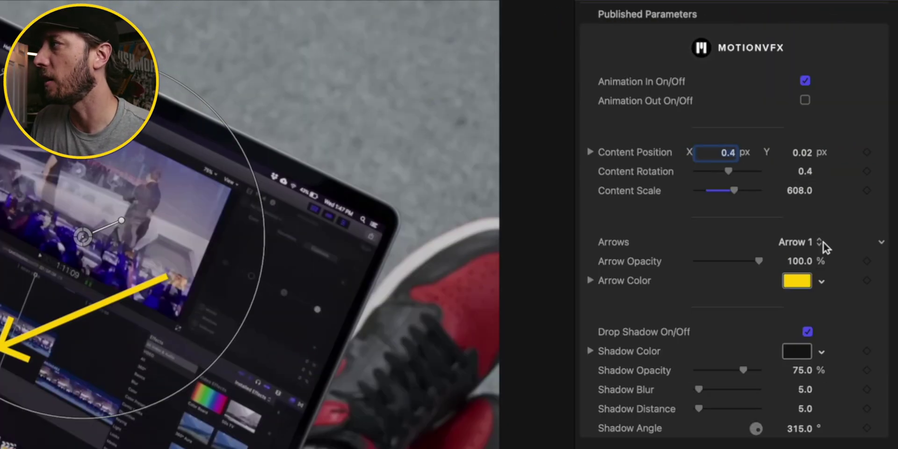
Check the arrow styles while keeping Arrow 1, then open the 174 MKBHD + FCP ROUGH EDIT v2 project
click(815, 238)
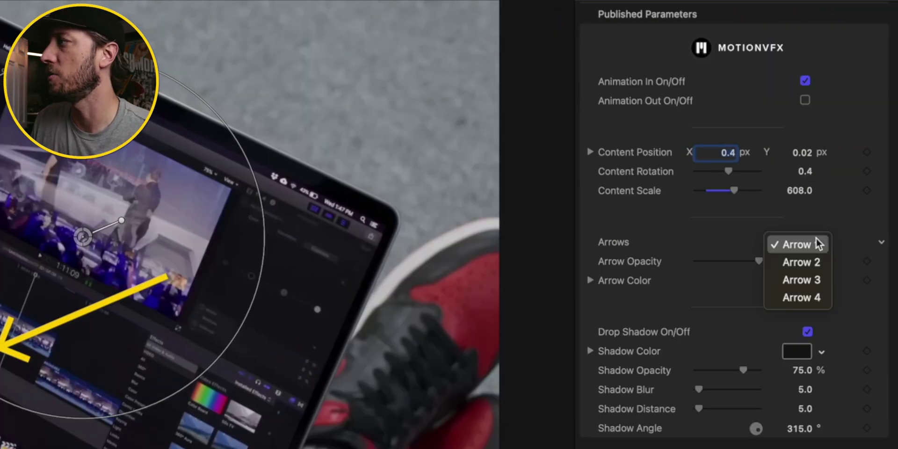
click(850, 216)
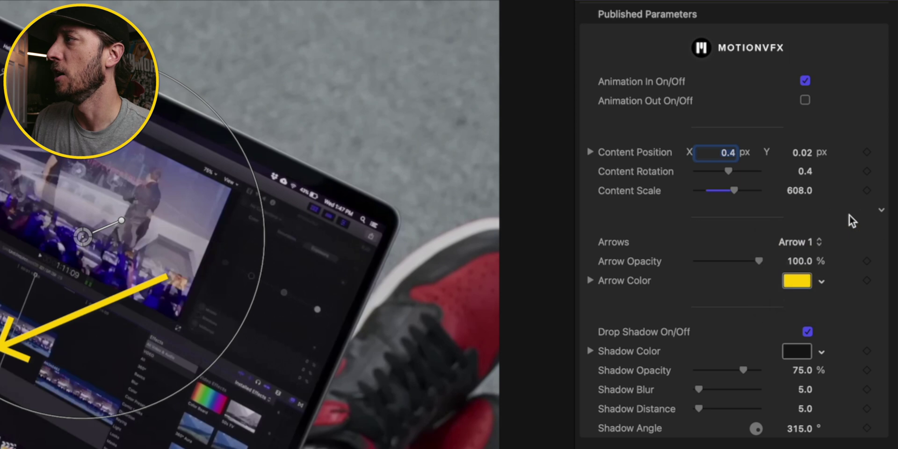
click(806, 81)
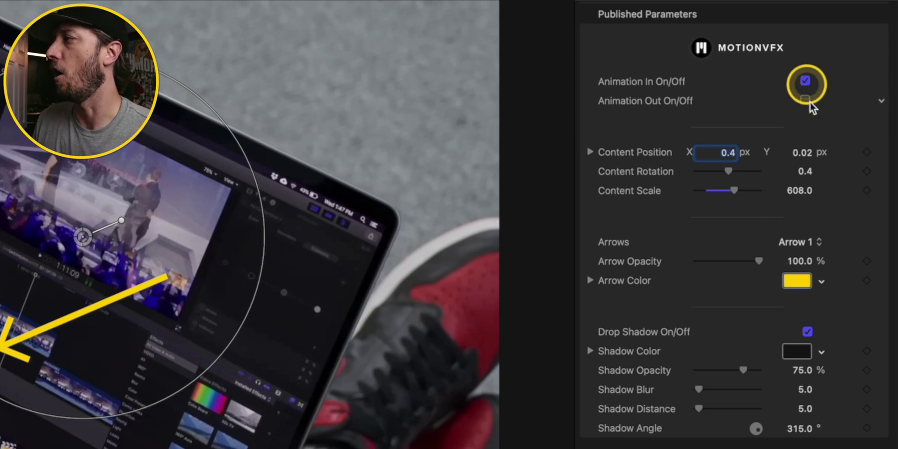
click(766, 177)
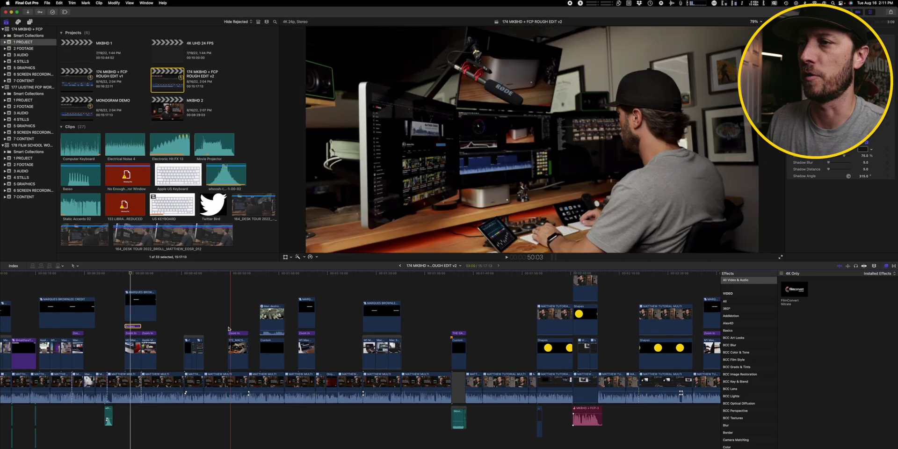
Play the rough edit briefly from the b-roll section, then stop playback
click(125, 286)
key(space)
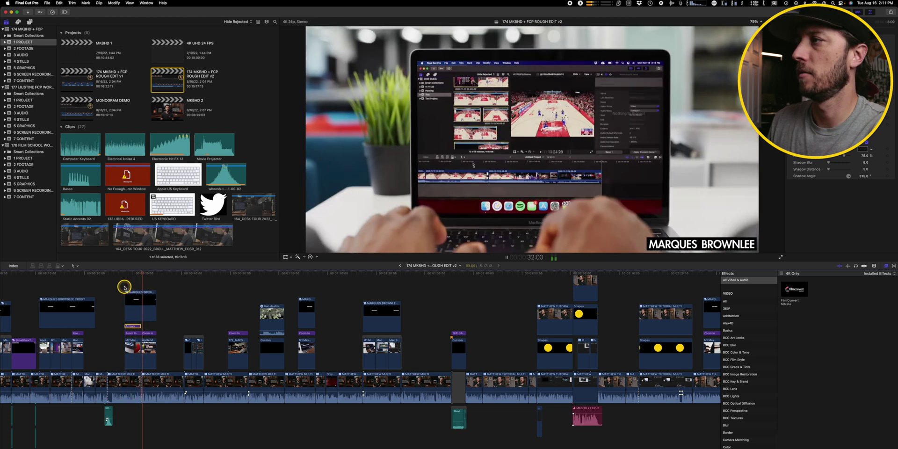
key(space)
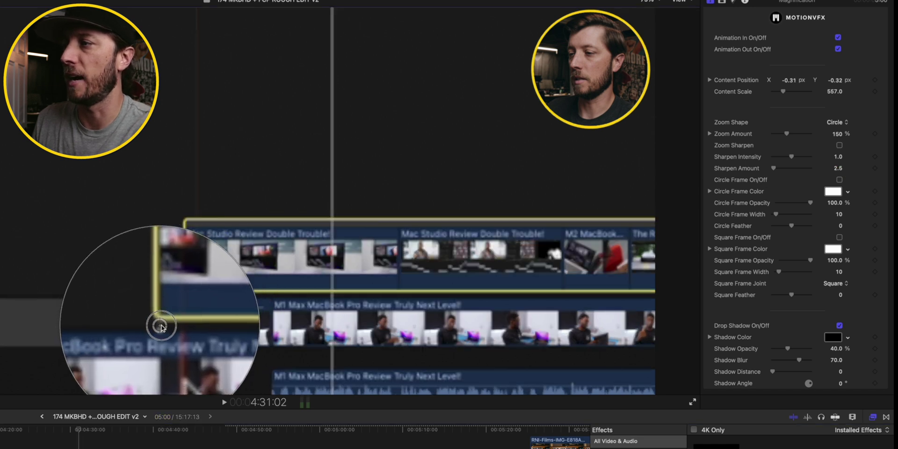
Select the M1 Max MacBook Pro Review clip and play the magnification effect from a later point
click(70, 442)
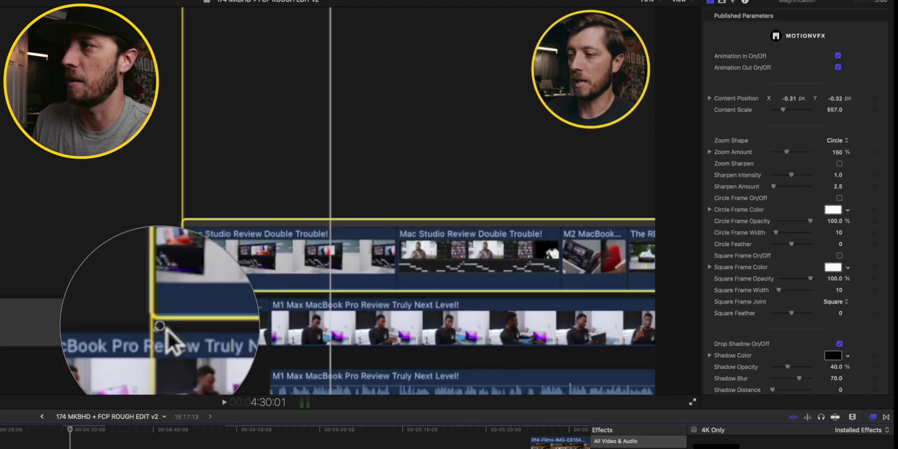
click(160, 328)
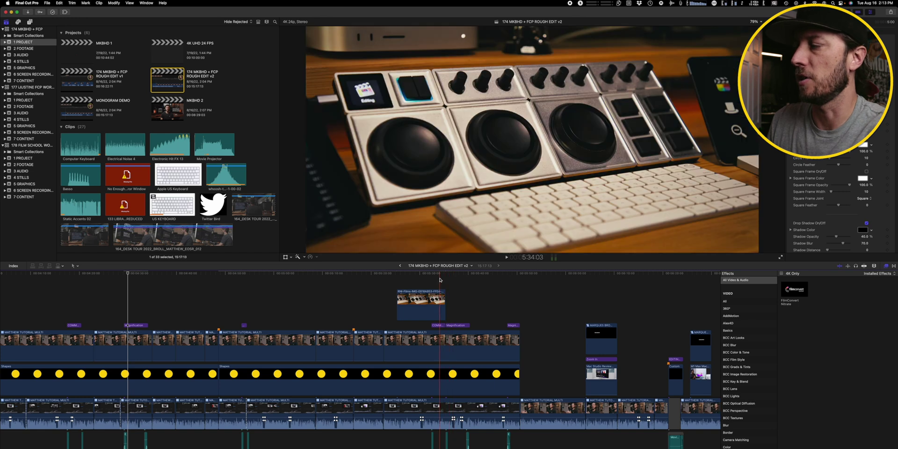
click(436, 280)
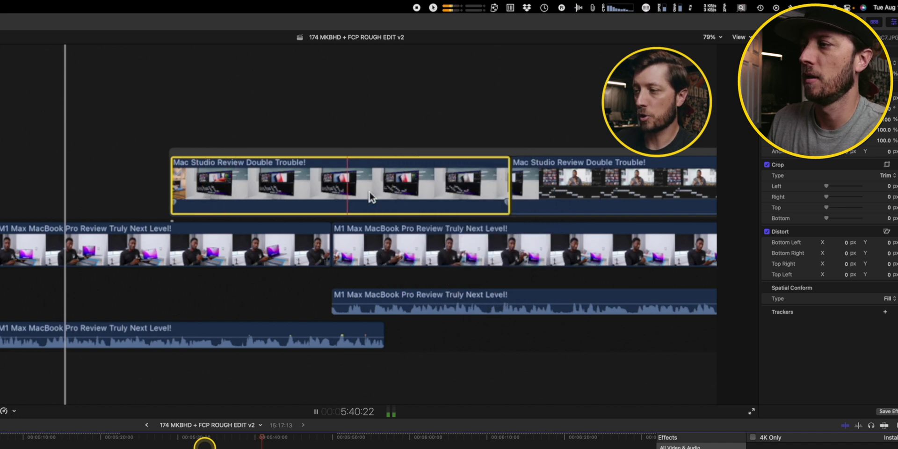
key(space)
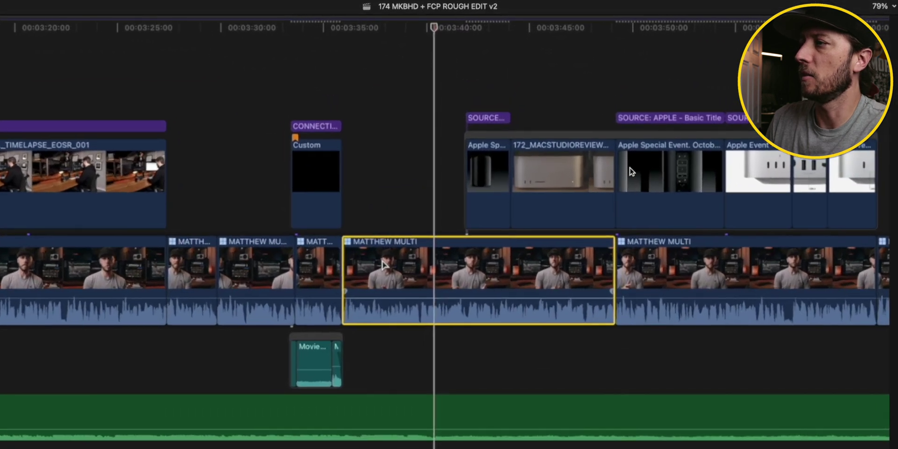
Select the MATTHEW MULTI clip, then the connected storyline above it
super+click(580, 86)
drag(555, 163, 555, 163)
drag(481, 291, 482, 291)
click(465, 285)
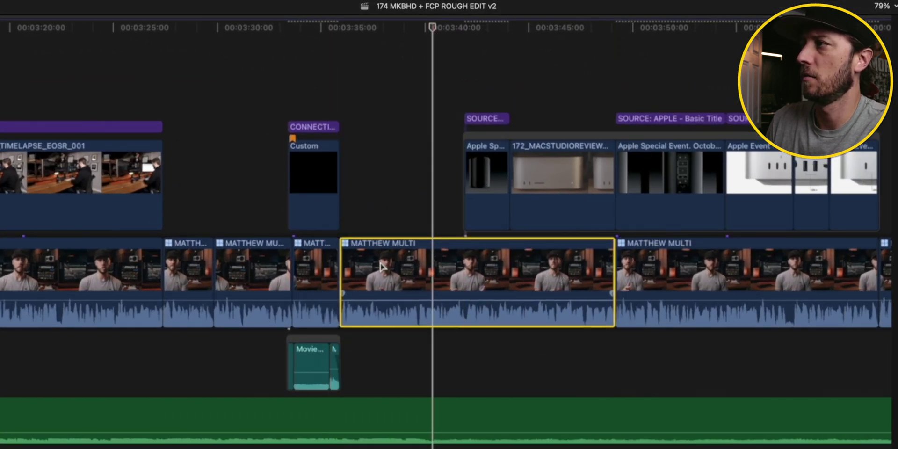
super+click(671, 194)
mouse_move(481, 291)
mouse_down()
mouse_move(457, 285)
mouse_move(481, 291)
mouse_up()
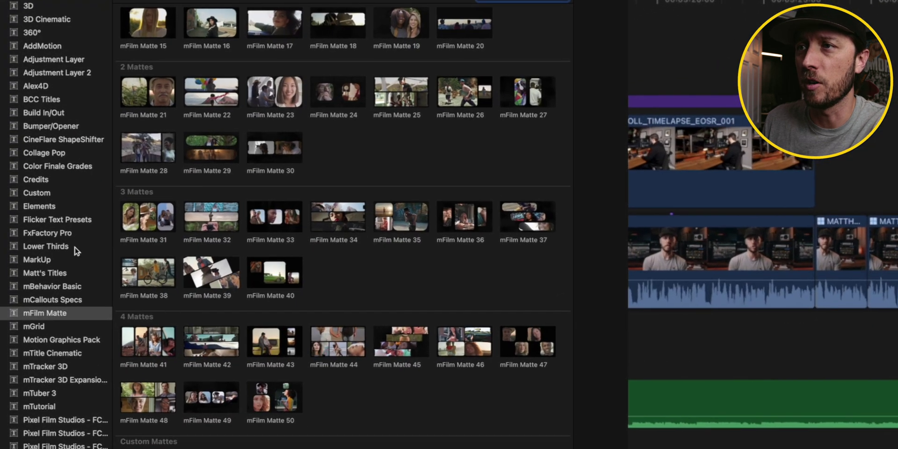
Show the mTutorial titles and scroll past Focus, Lower3rds and Placeholders to the Pointers Arrows and Cursor
scroll(76, 251, down, 2)
click(39, 383)
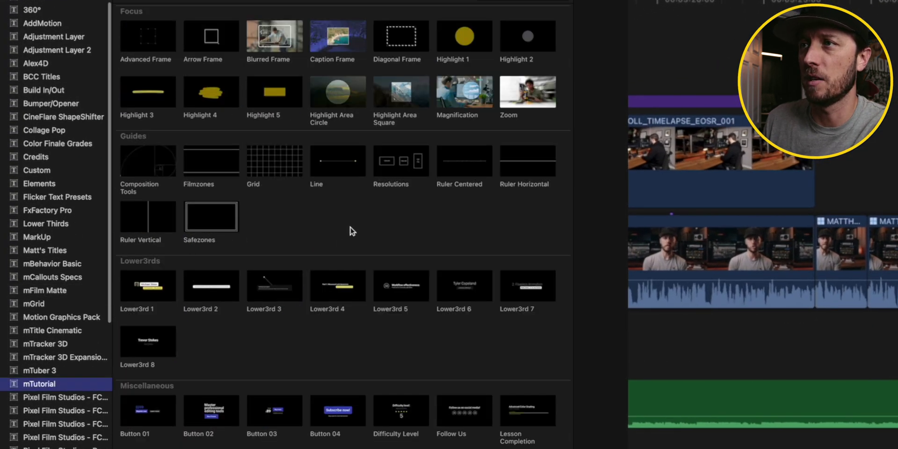
scroll(351, 230, down, 1)
scroll(351, 226, up, 5)
scroll(350, 228, down, 2)
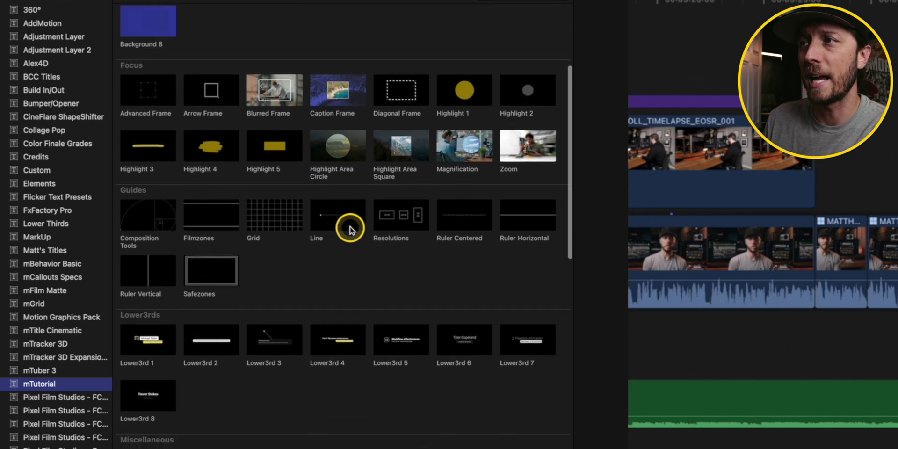
scroll(344, 304, down, 4)
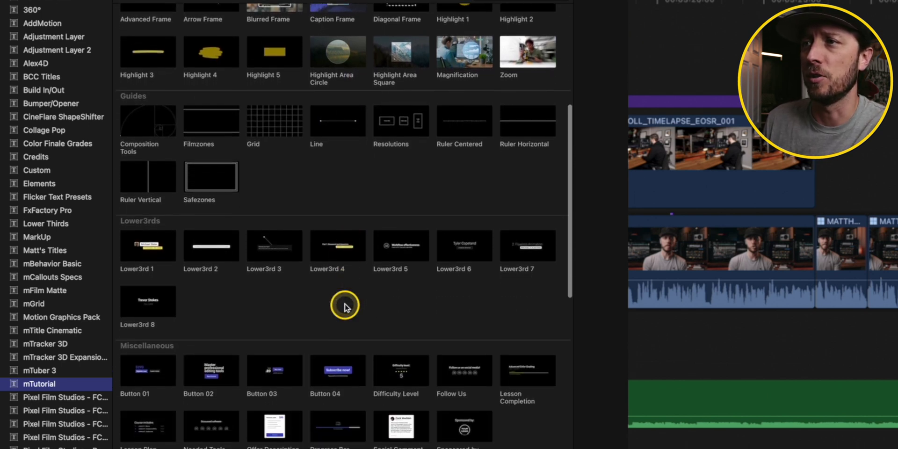
scroll(322, 281, down, 3)
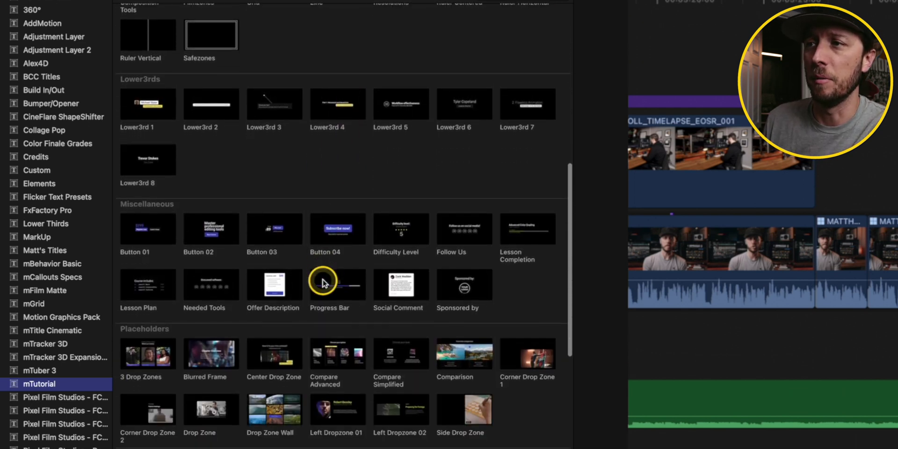
scroll(322, 281, down, 10)
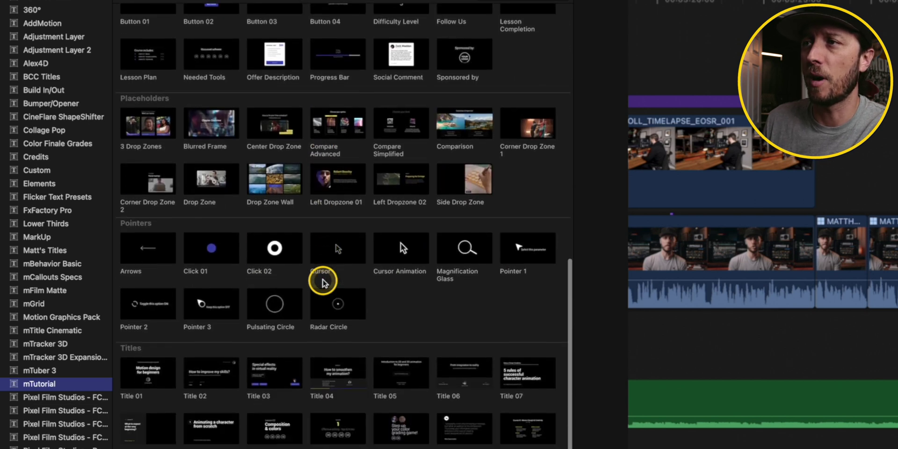